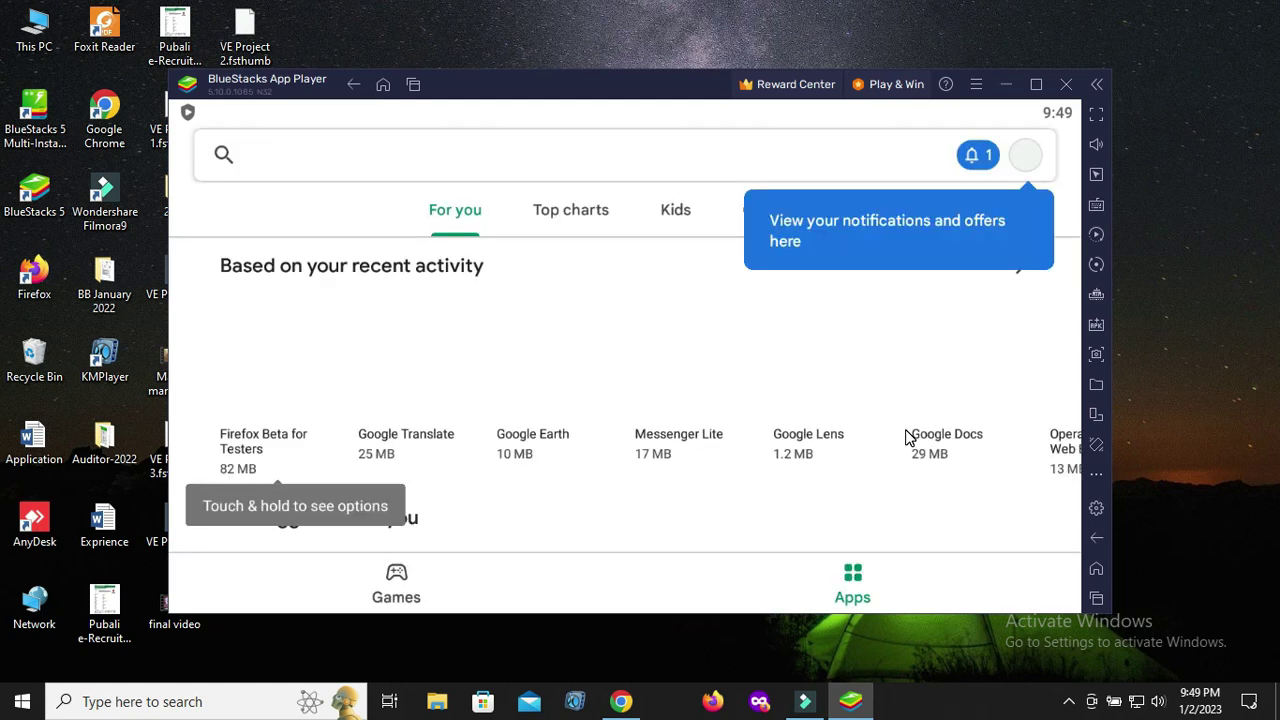
Open Chrome and run a Google search for 'bluestacks'
scroll(650, 418, "down", 2)
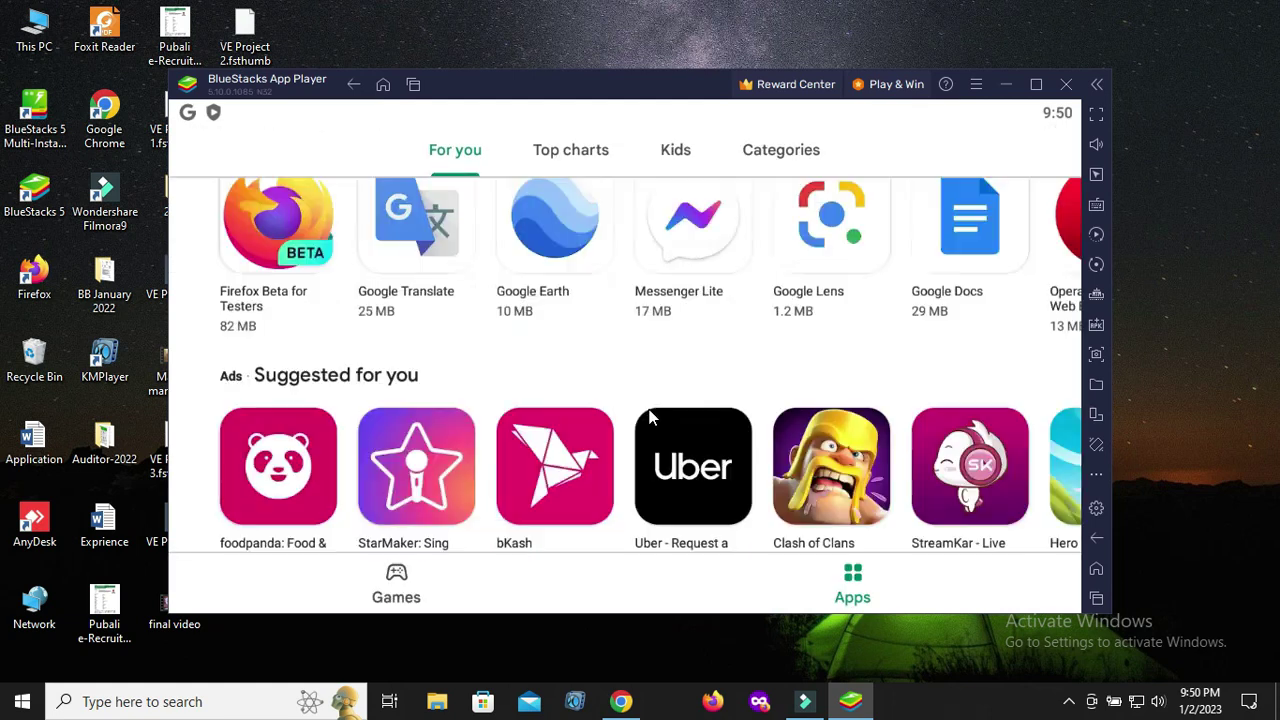
scroll(650, 415, "down", 5)
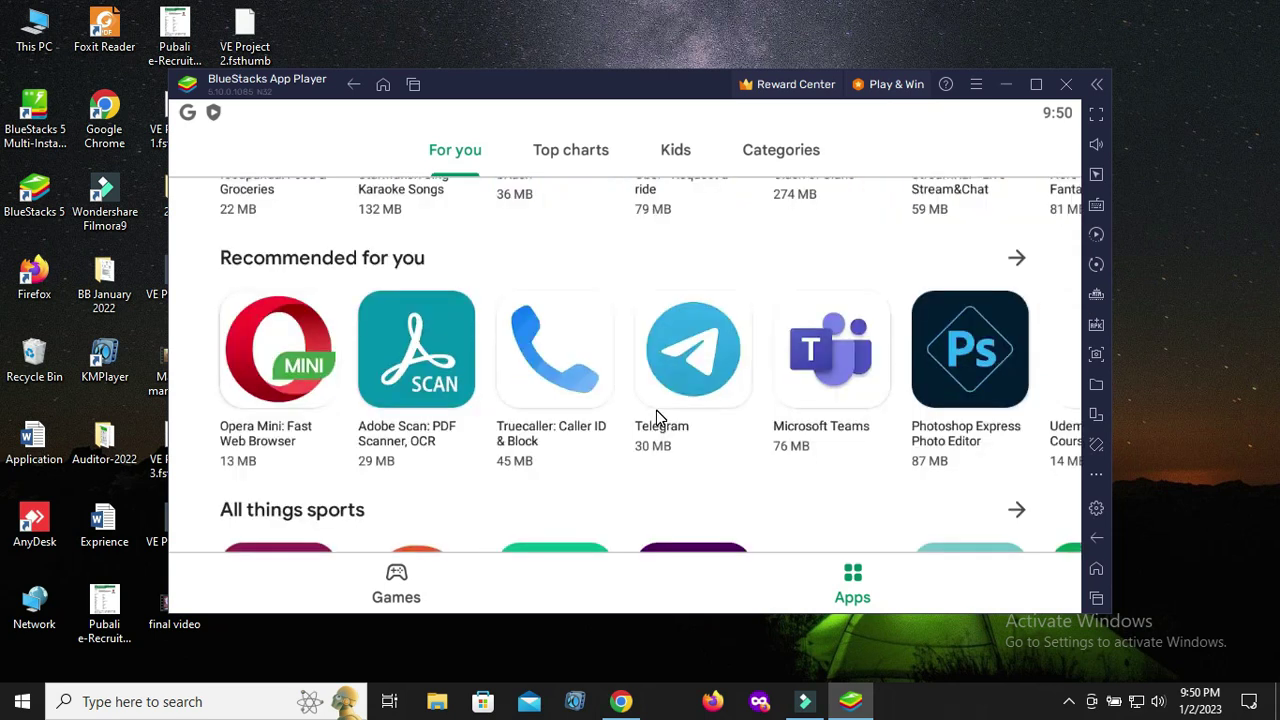
scroll(656, 410, "down", 5)
scroll(656, 410, "up", 2)
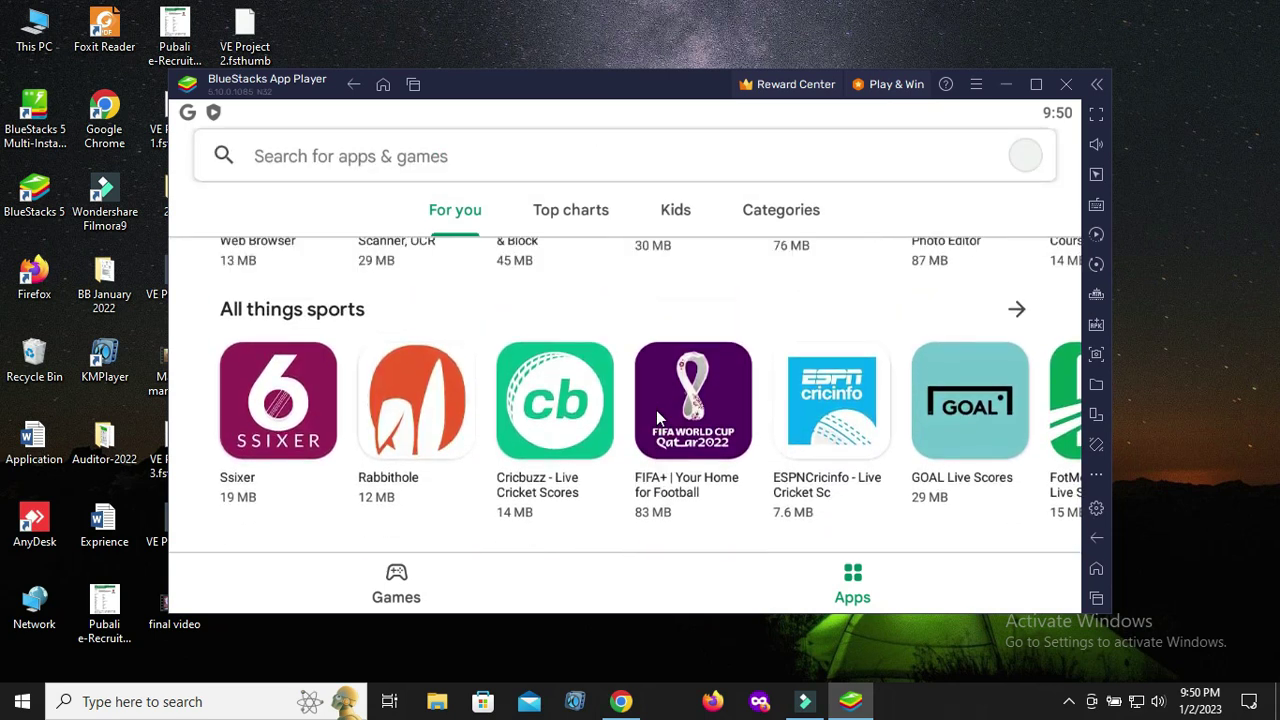
scroll(656, 410, "up", 5)
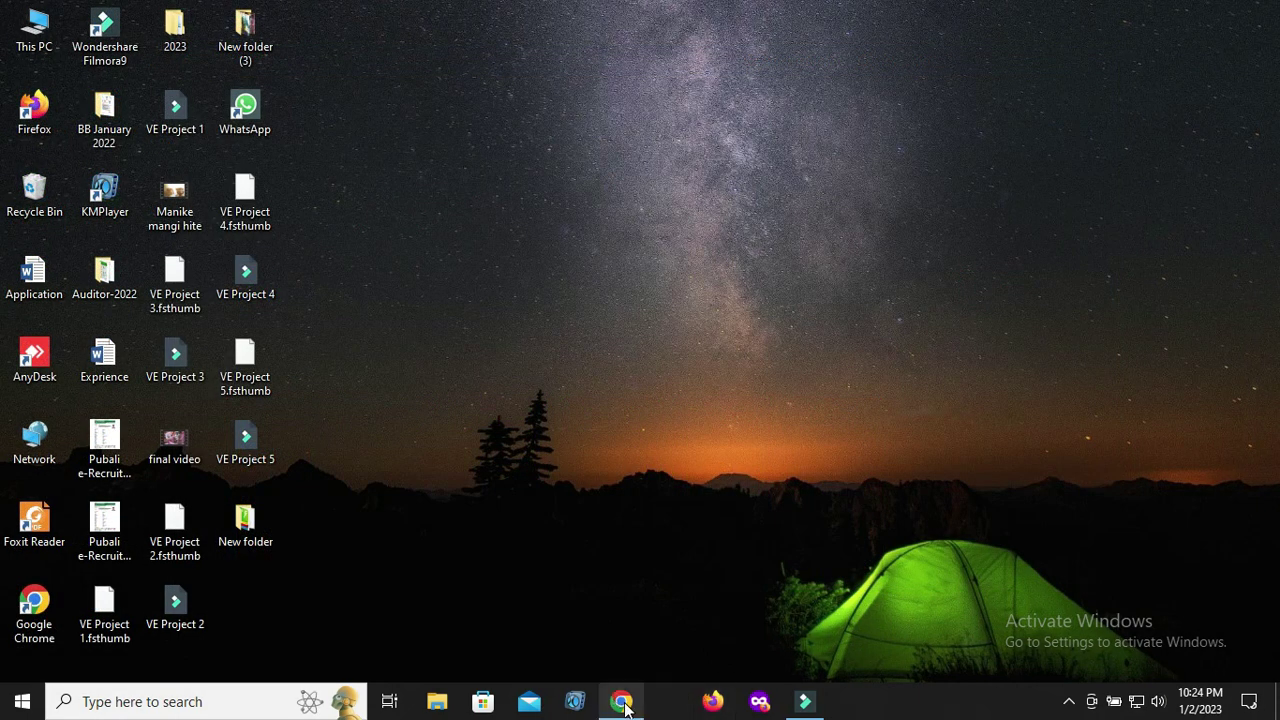
left_click(622, 704)
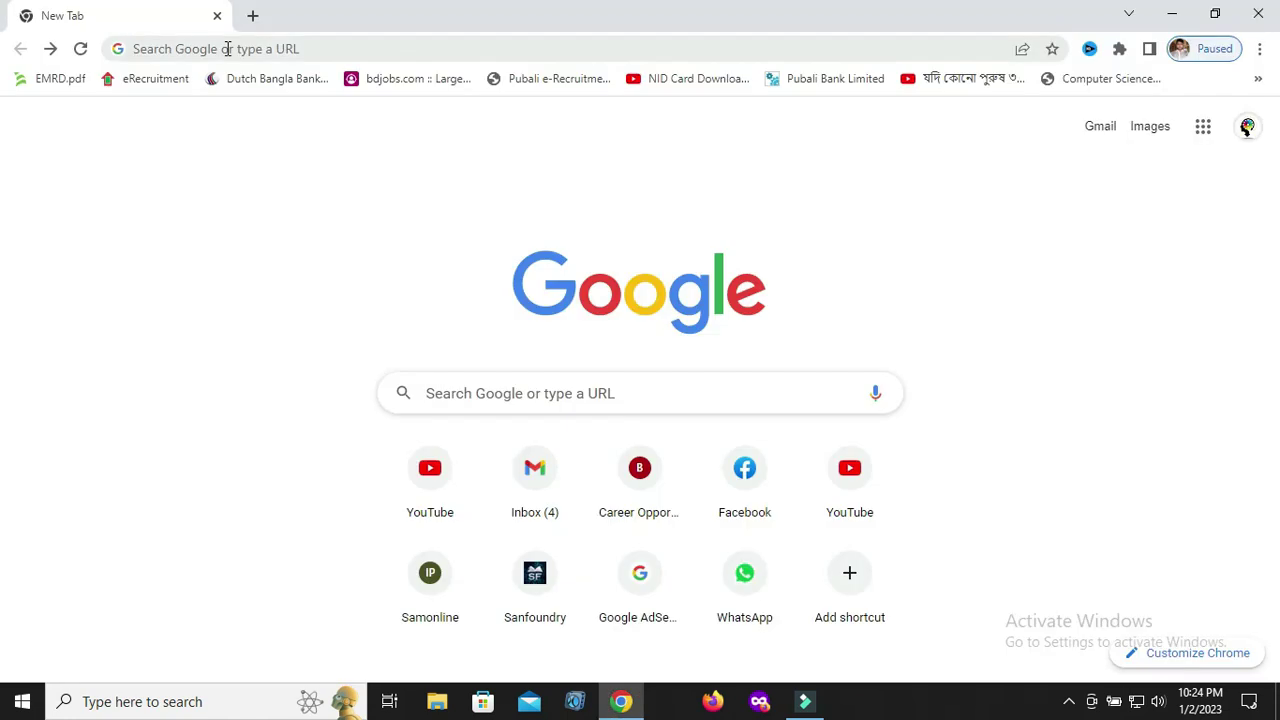
left_click(227, 48)
left_click(157, 48)
type("b")
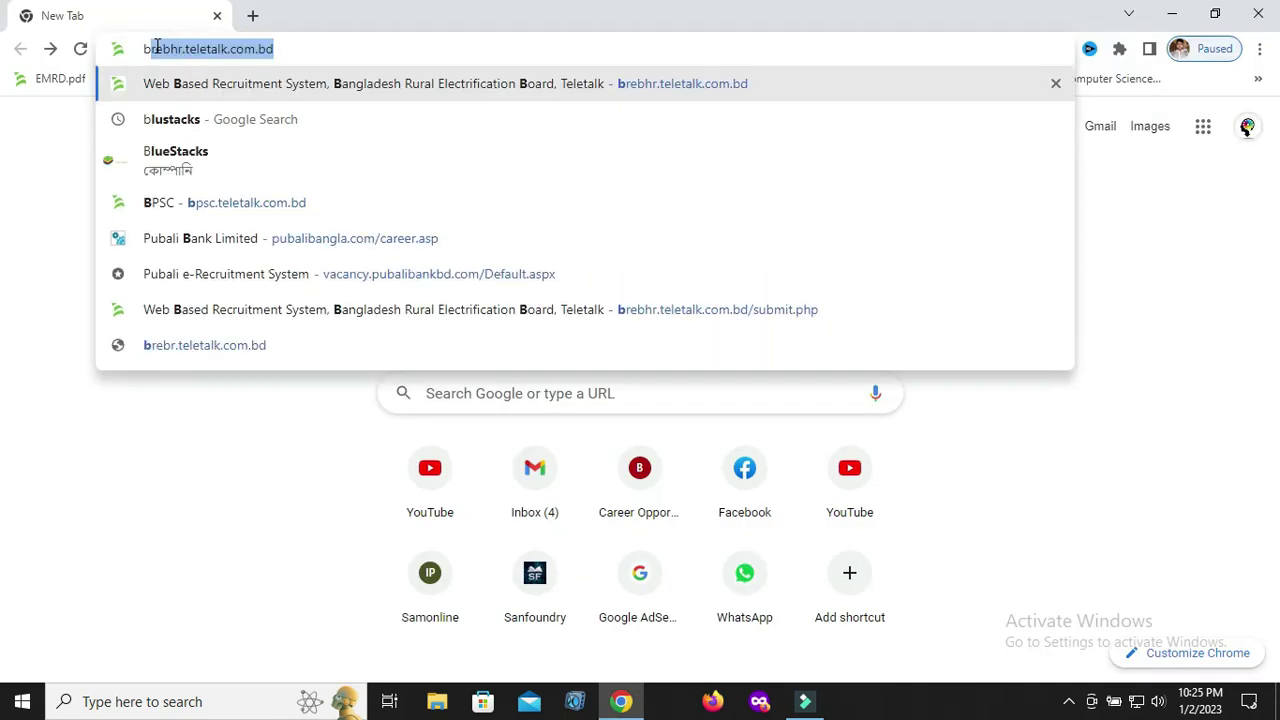
type("l")
key("Right")
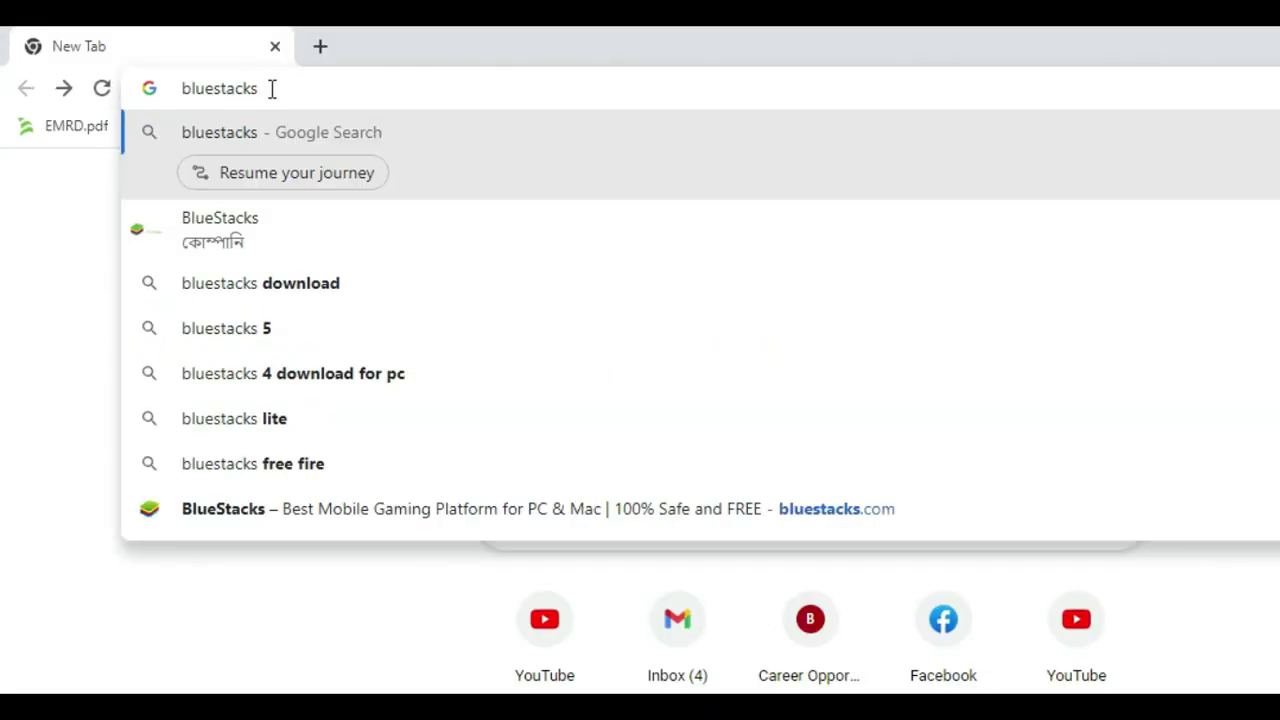
key("Return")
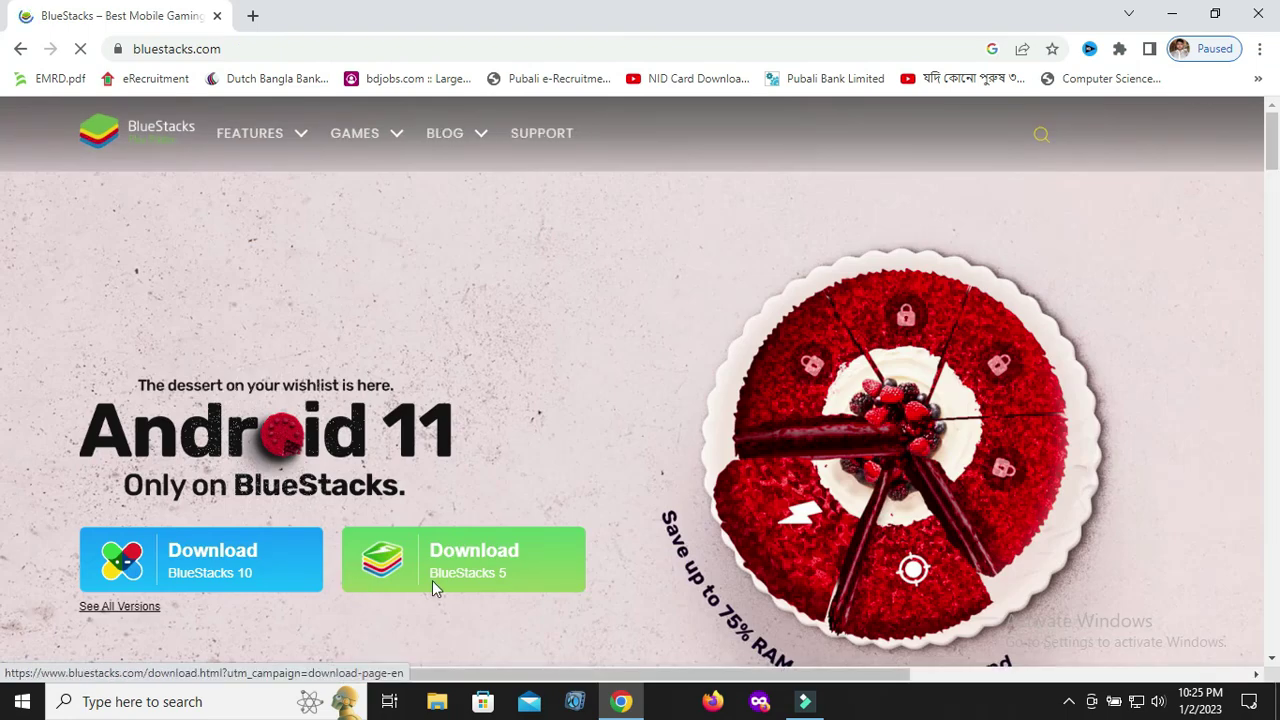
Download the BlueStacks 5 installer, open it from the downloads bar, and minimize Chrome
left_click(468, 567)
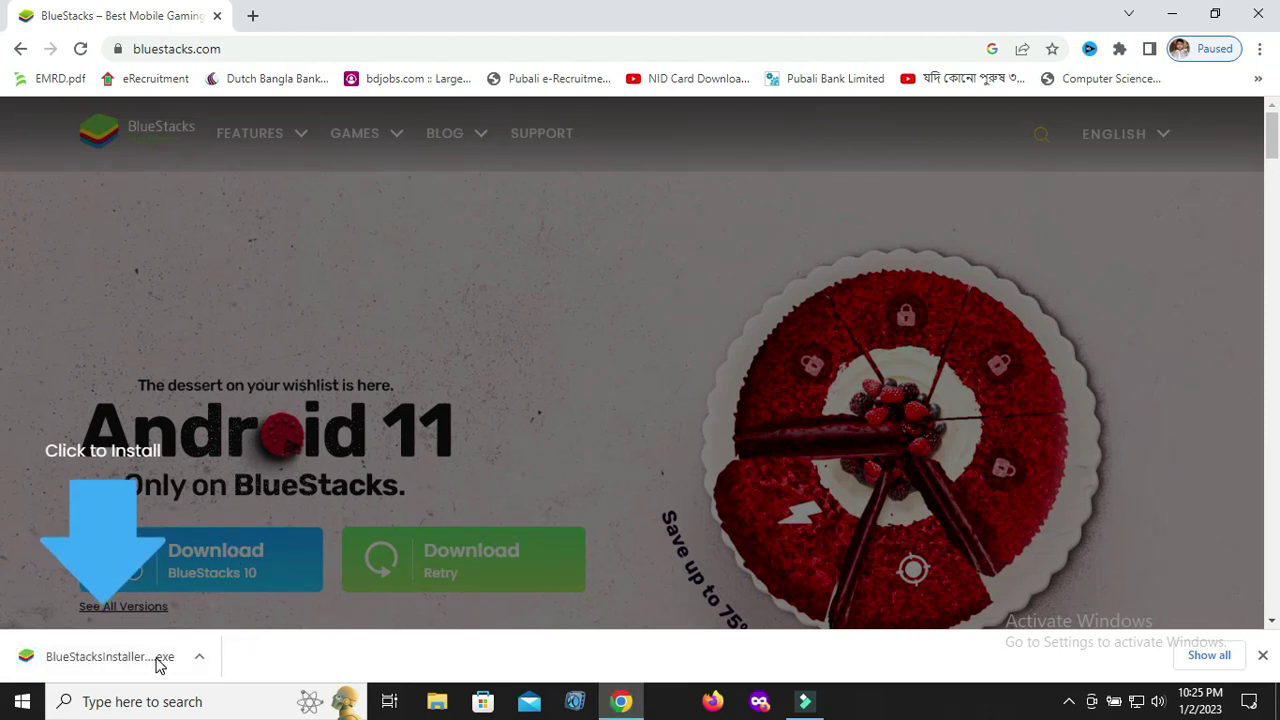
right_click(86, 656)
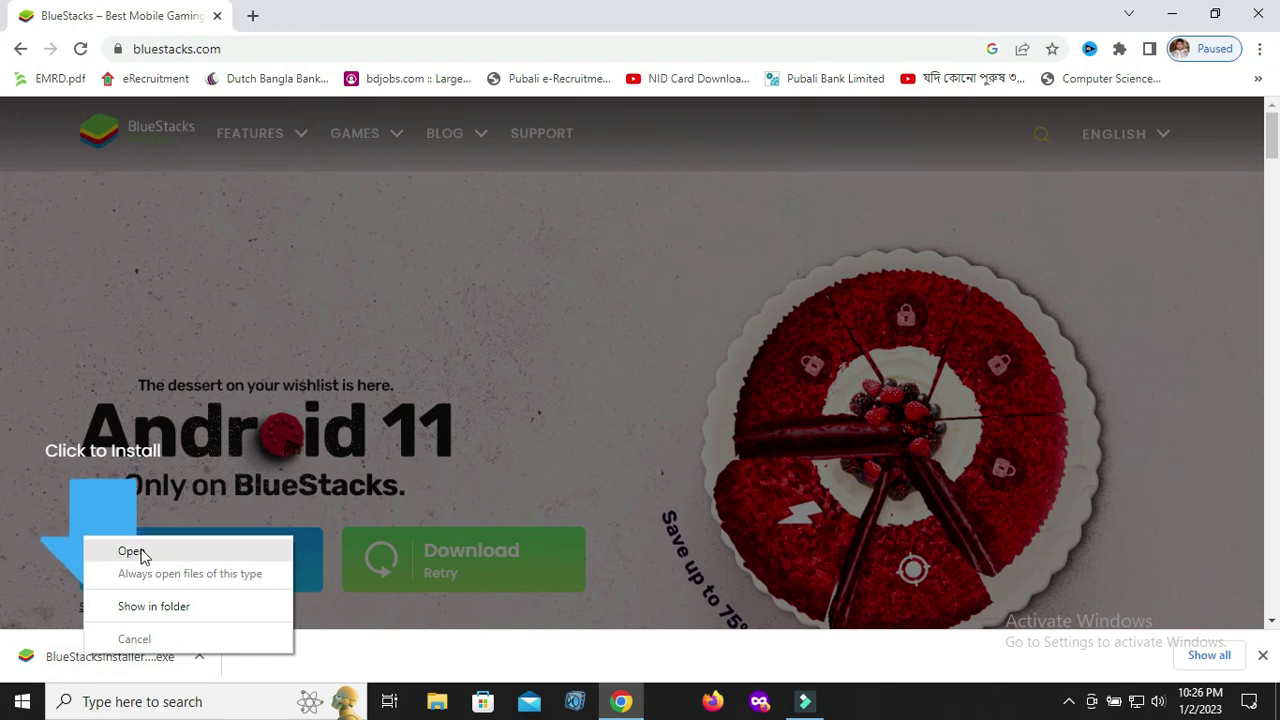
left_click(132, 551)
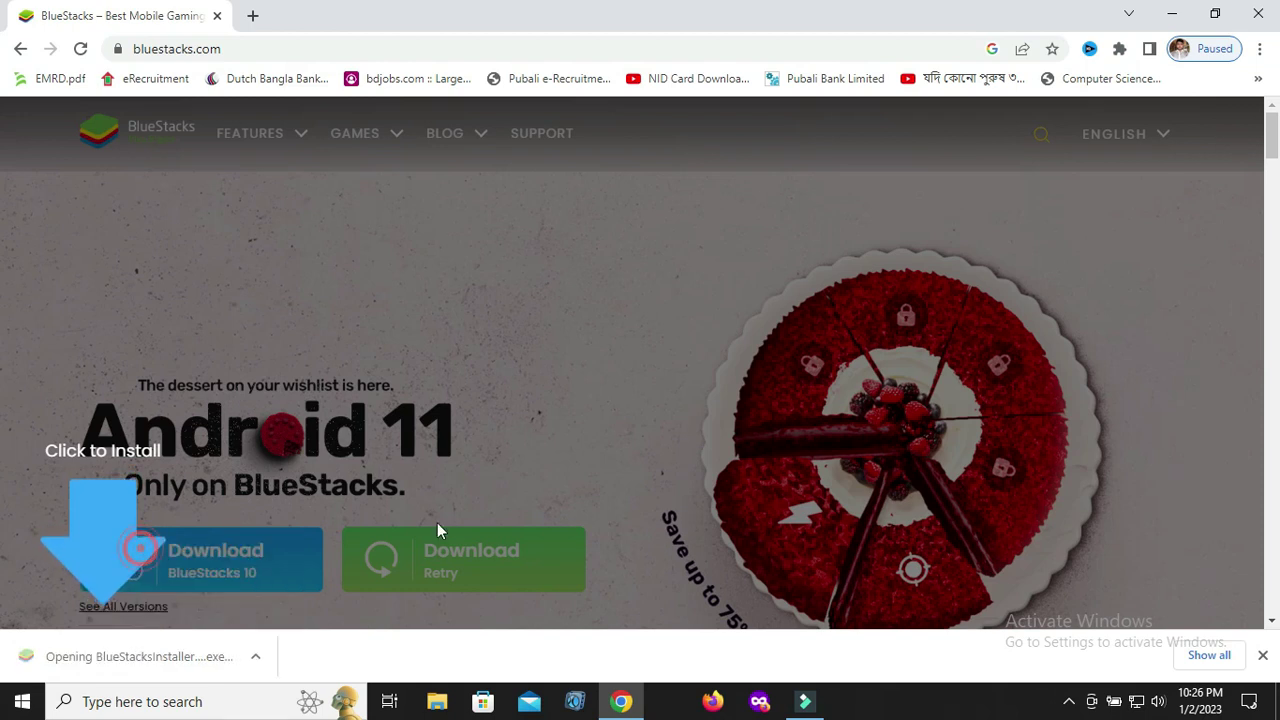
left_click(1176, 14)
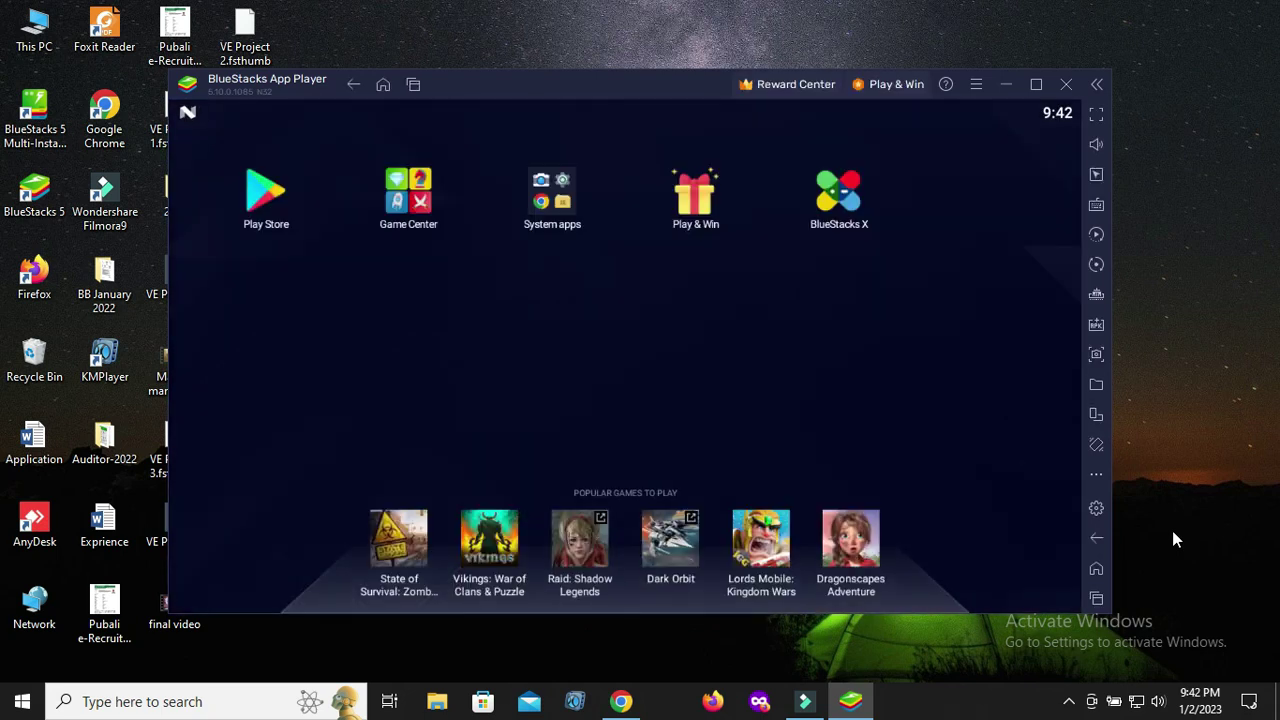
Open the Play Store and sign in with the Google account's e-mail and password
left_click(262, 198)
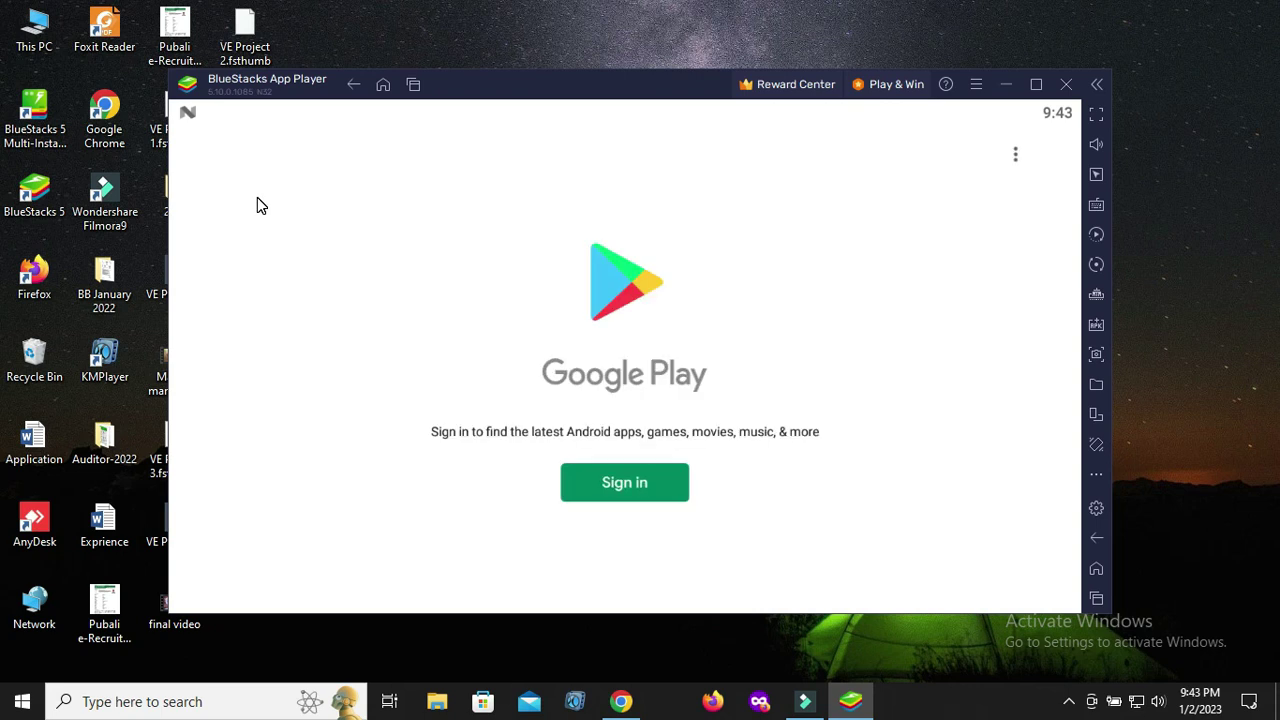
left_click(608, 489)
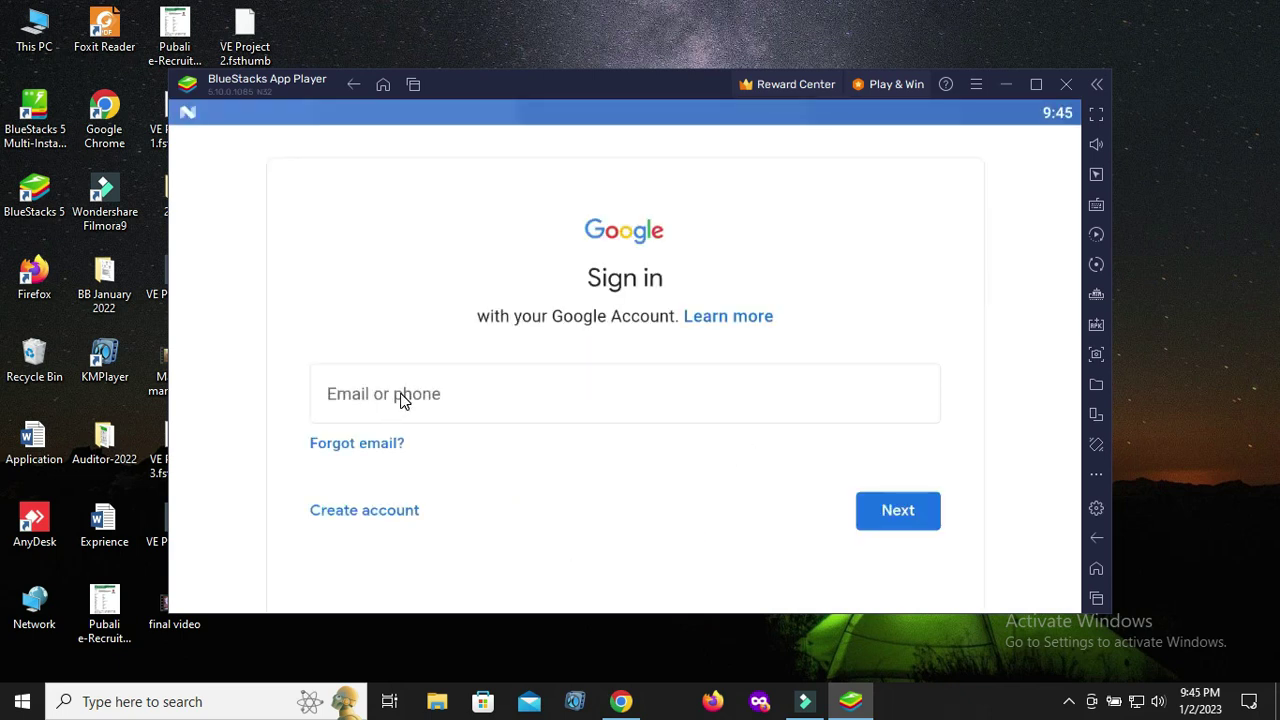
left_click(400, 396)
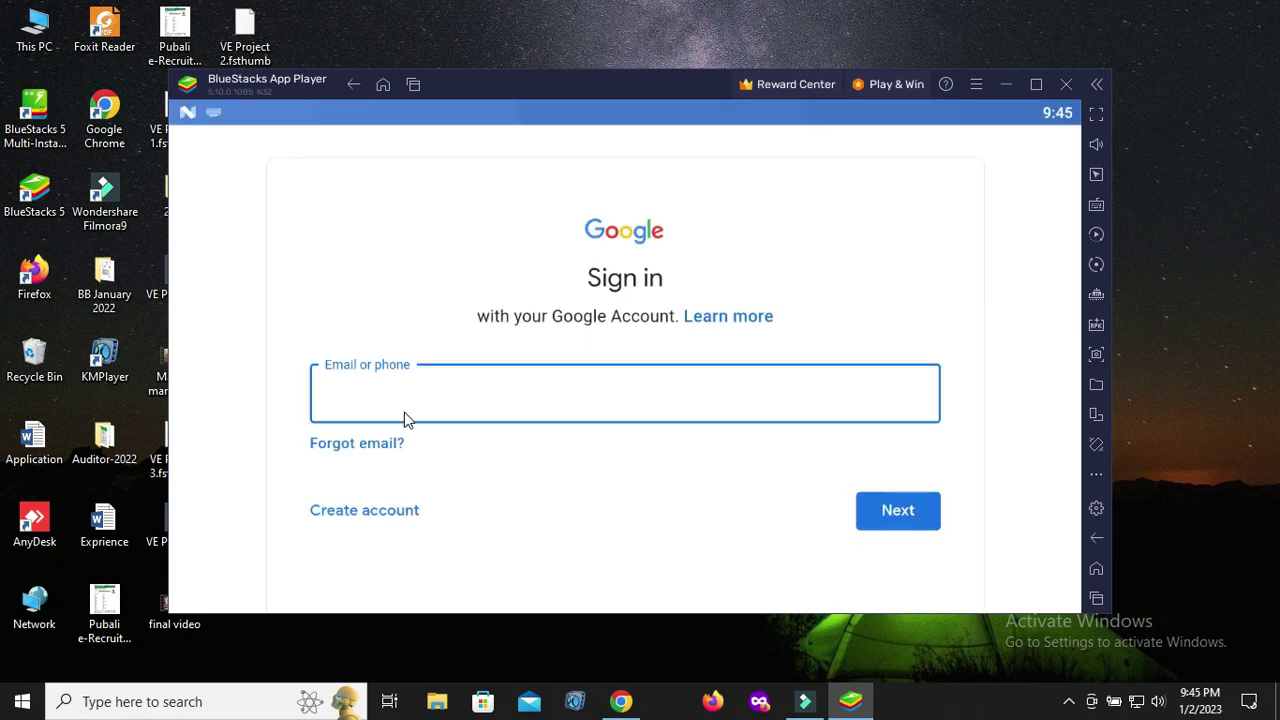
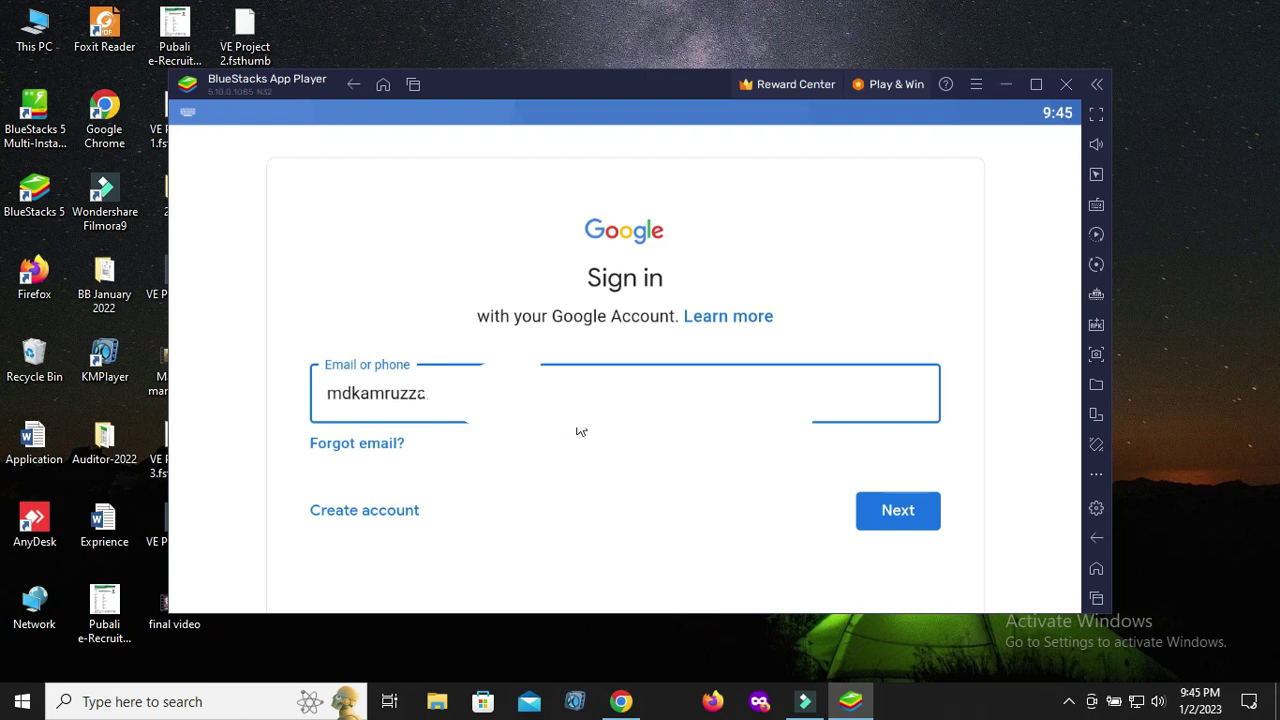
left_click(890, 525)
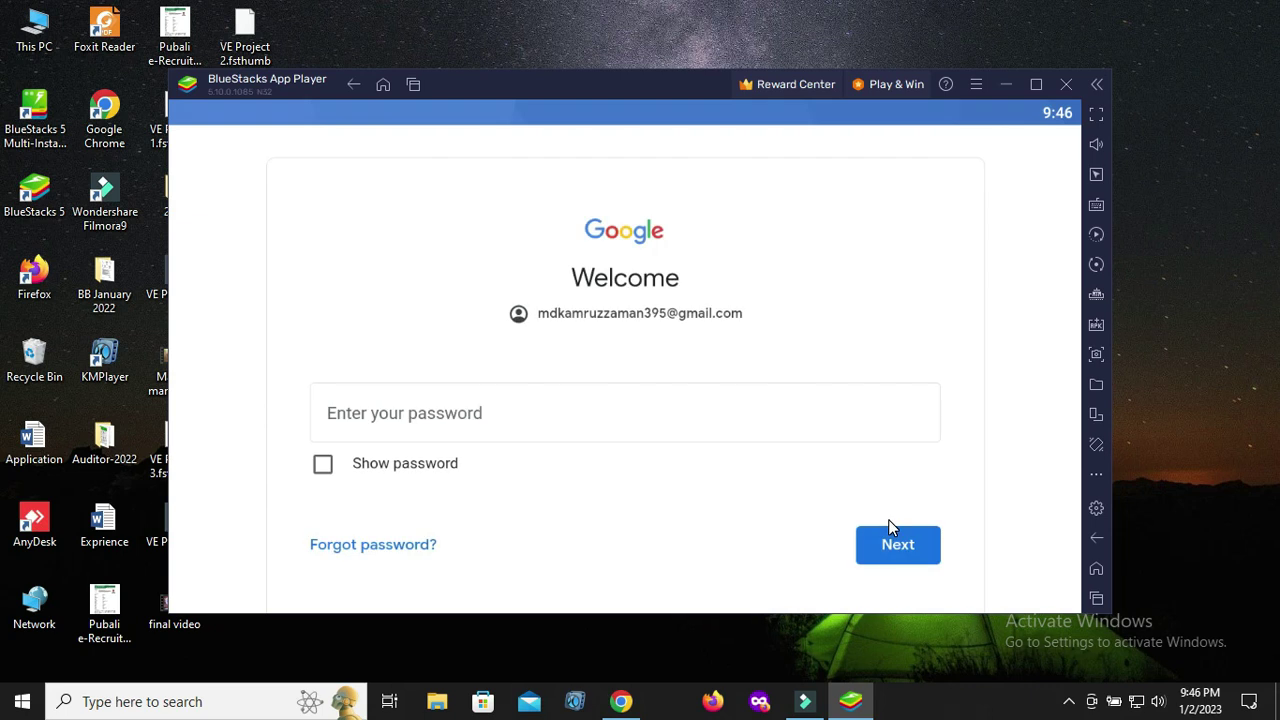
left_click(401, 415)
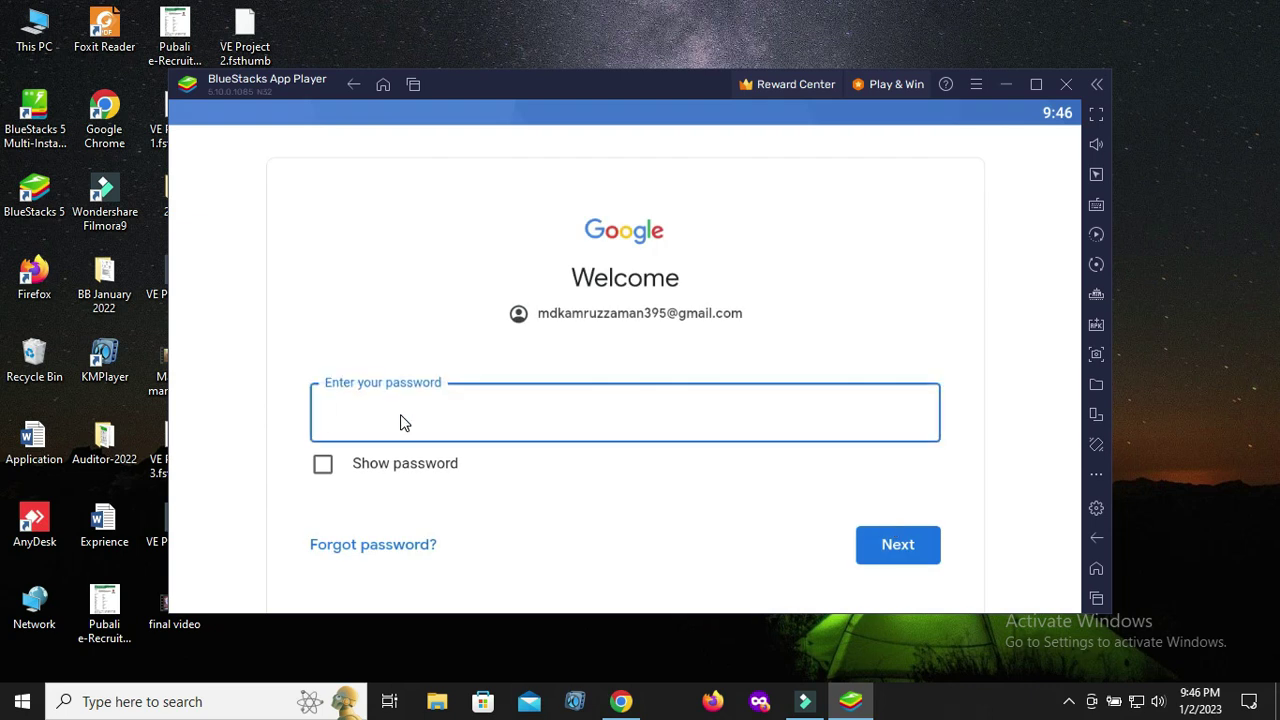
key("ctrl+v")
key("Tab")
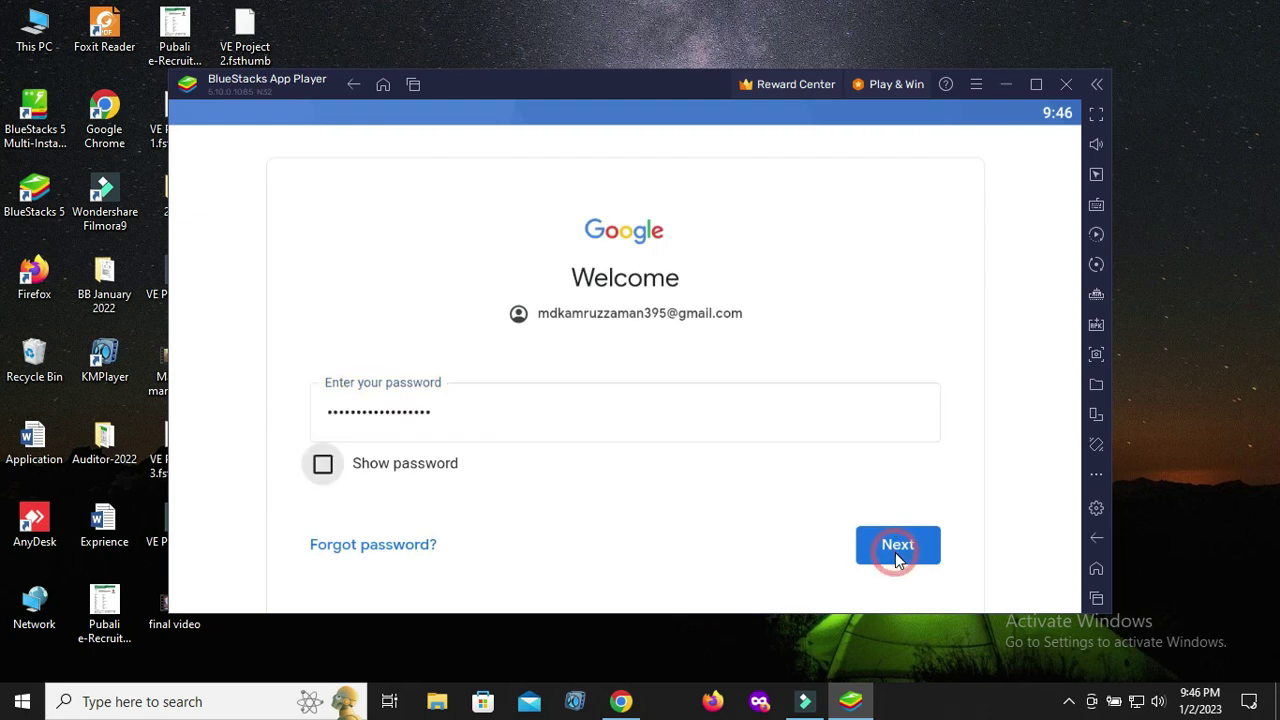
left_click(896, 553)
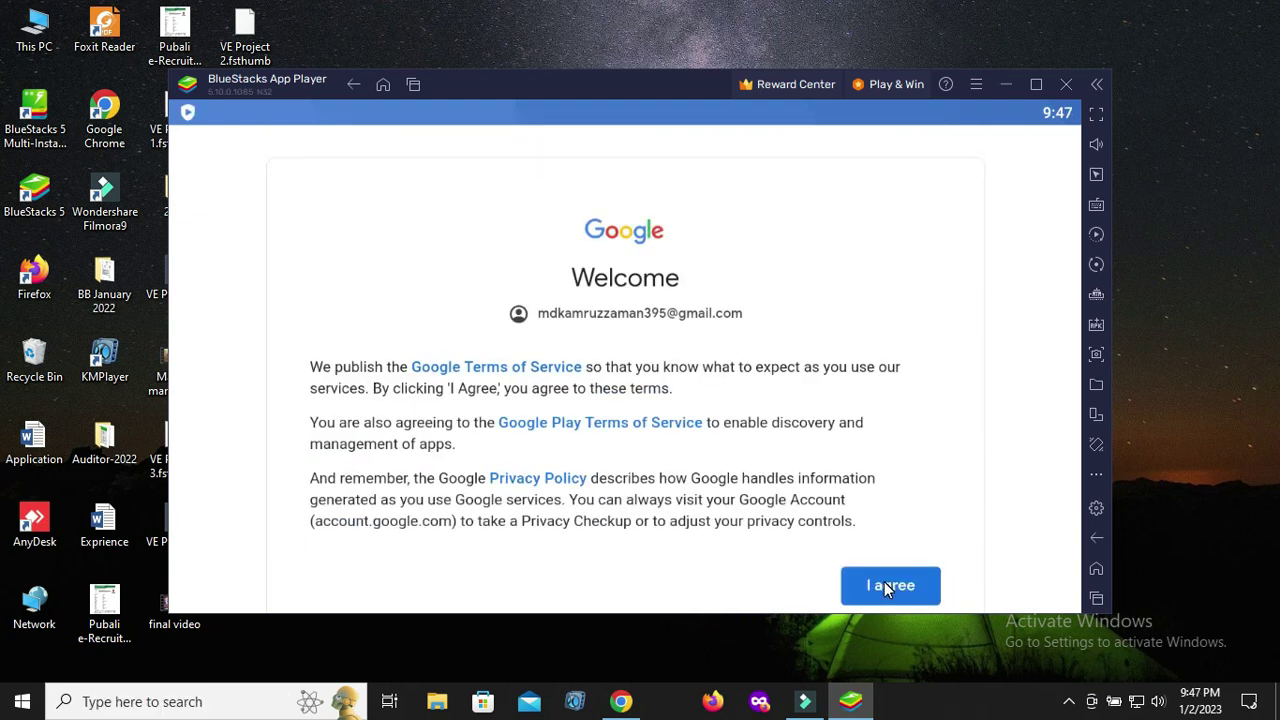
Agree to Google's terms of service and accept the Google services settings
left_click(884, 585)
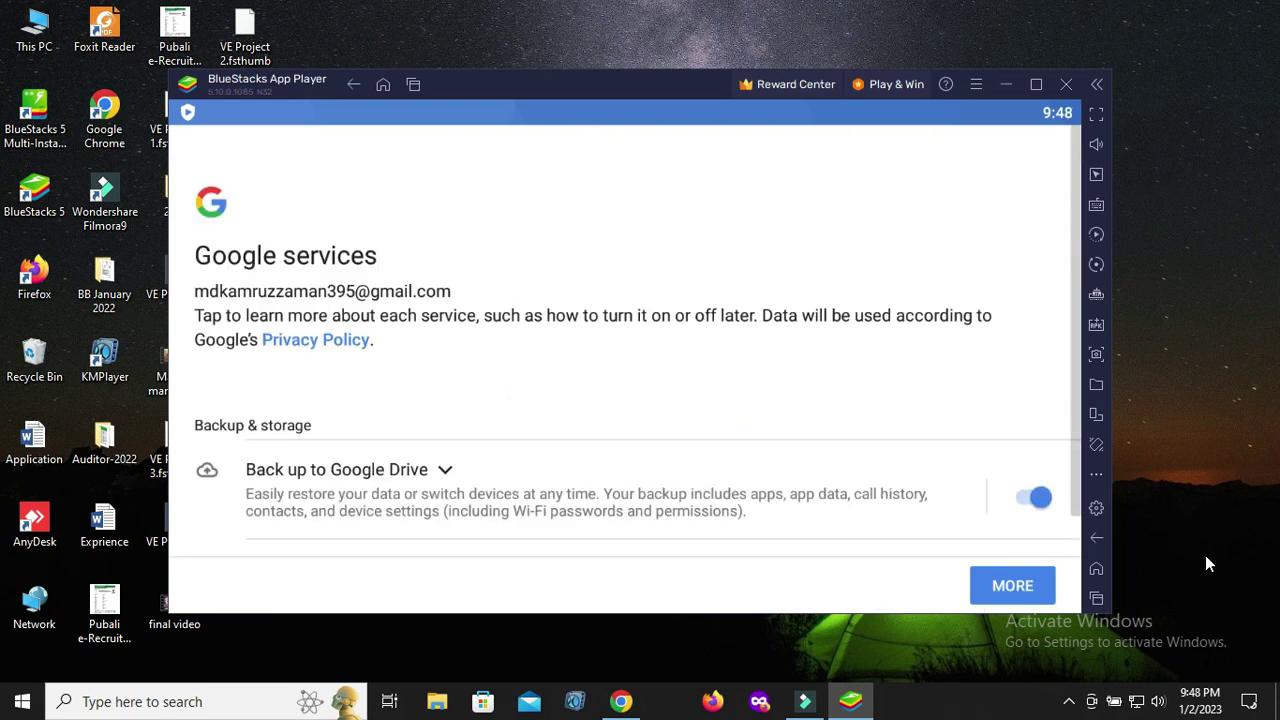
left_click(1028, 586)
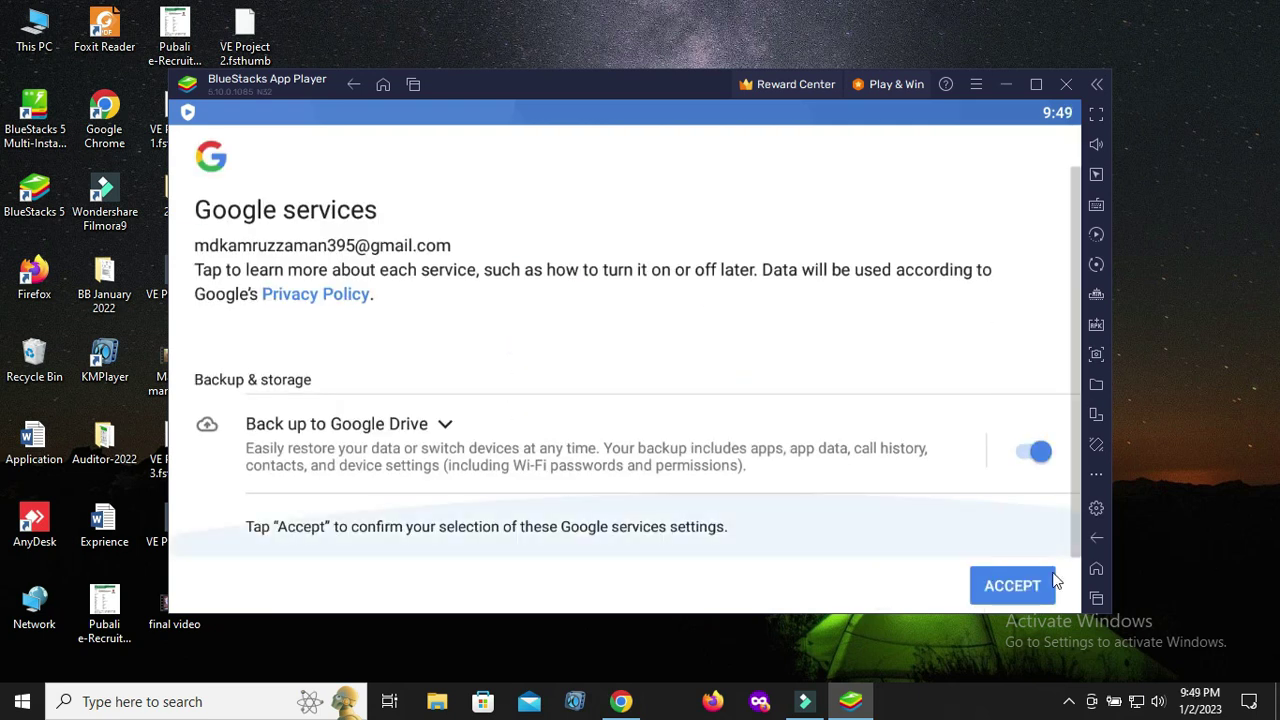
left_click(1026, 588)
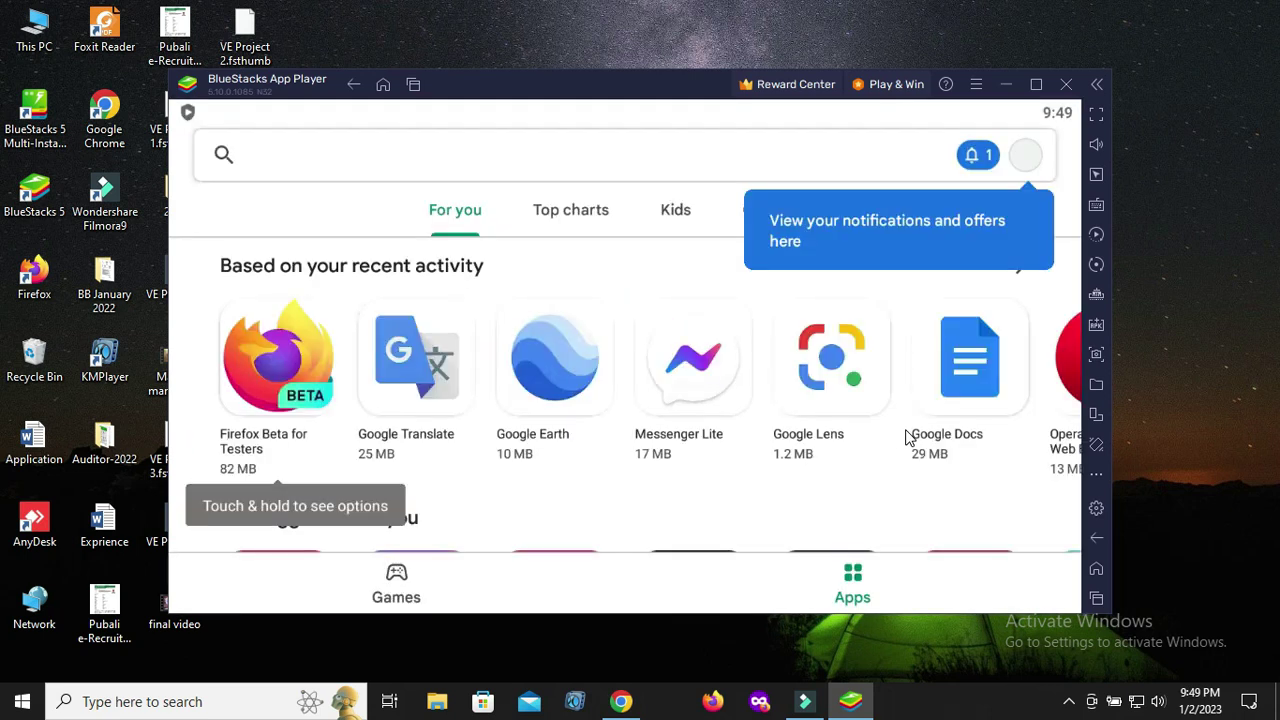
Search the Play Store for 'hill clumb racing' and install Hill Climb Racing
scroll(650, 412, "down", 5)
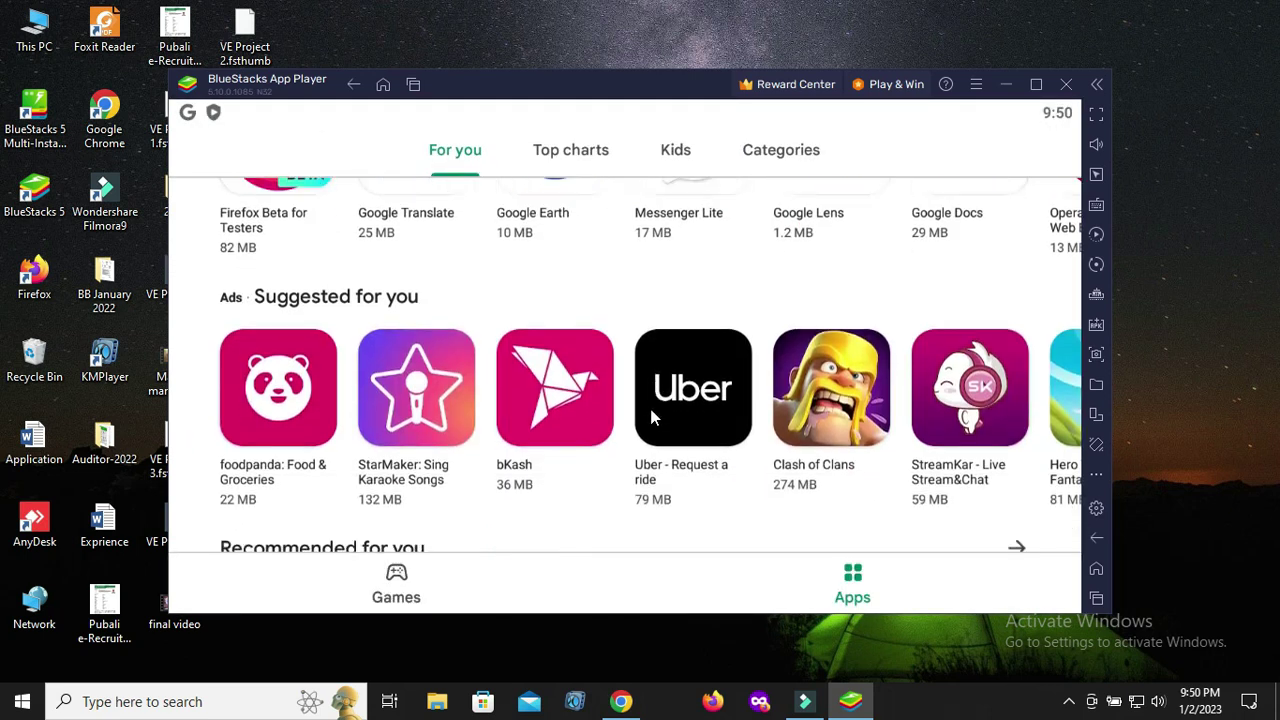
scroll(656, 410, "down", 5)
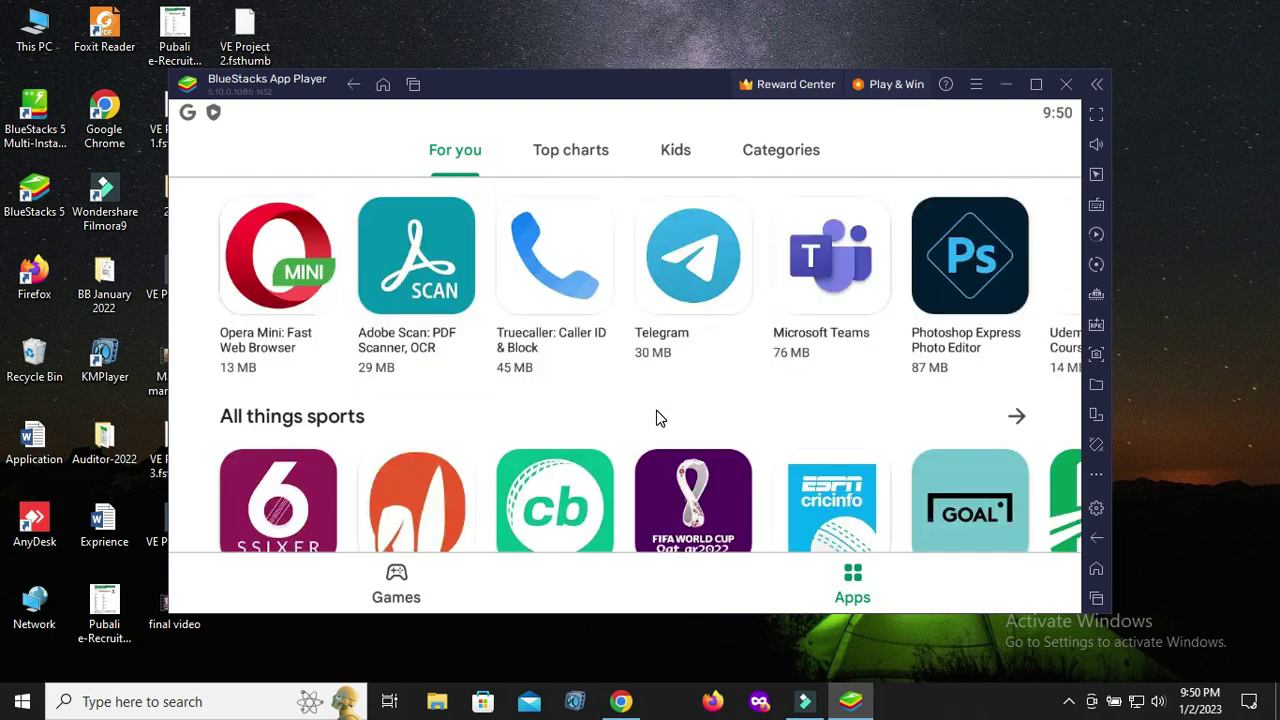
scroll(656, 410, "up", 10)
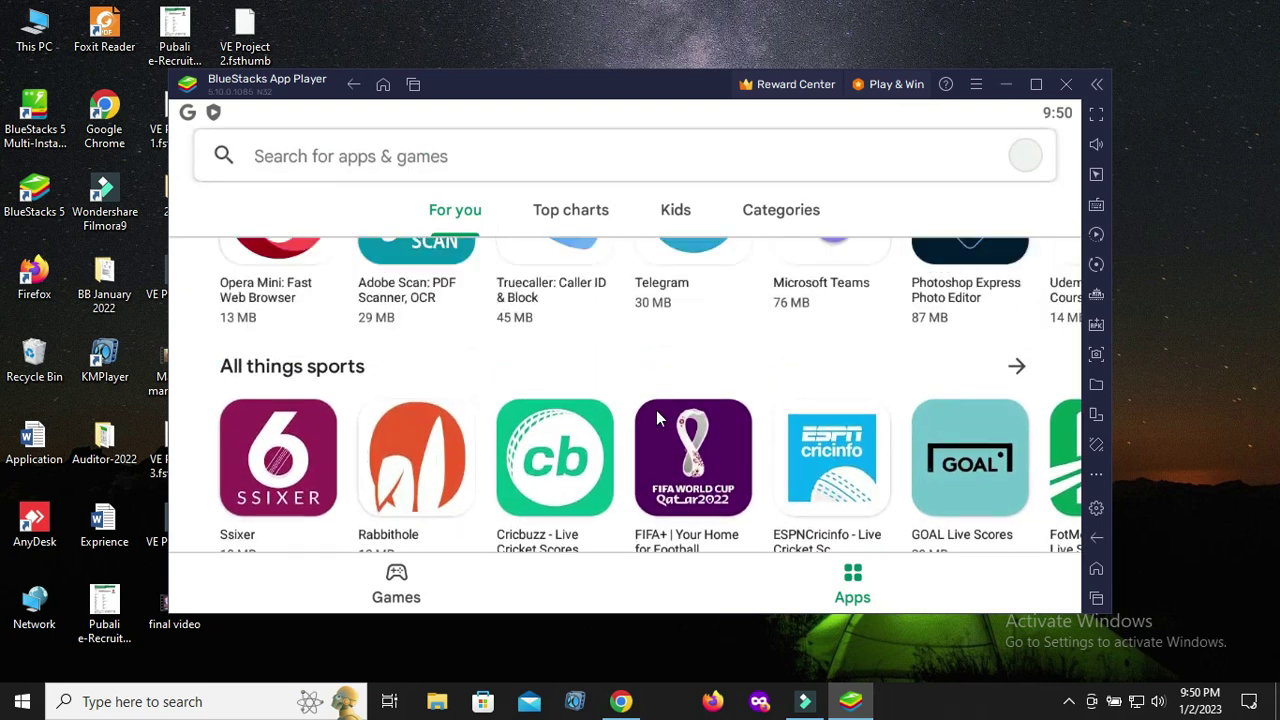
left_click(288, 166)
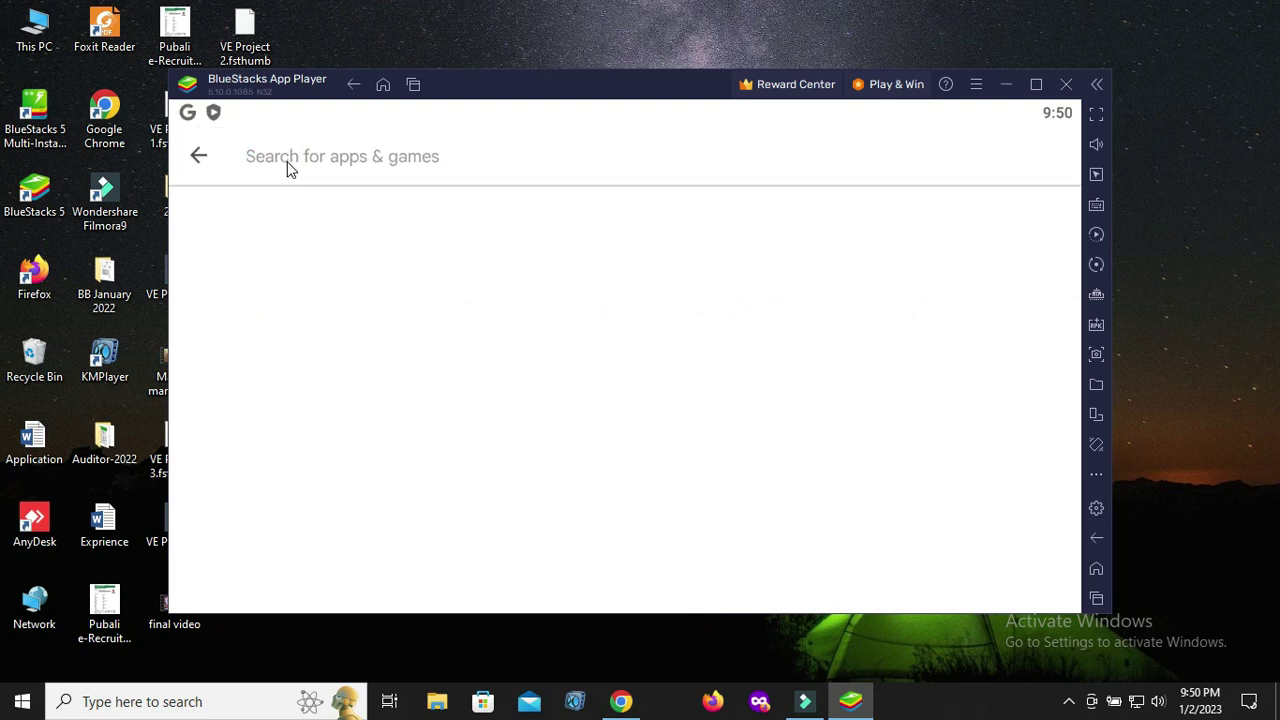
type("hill clum")
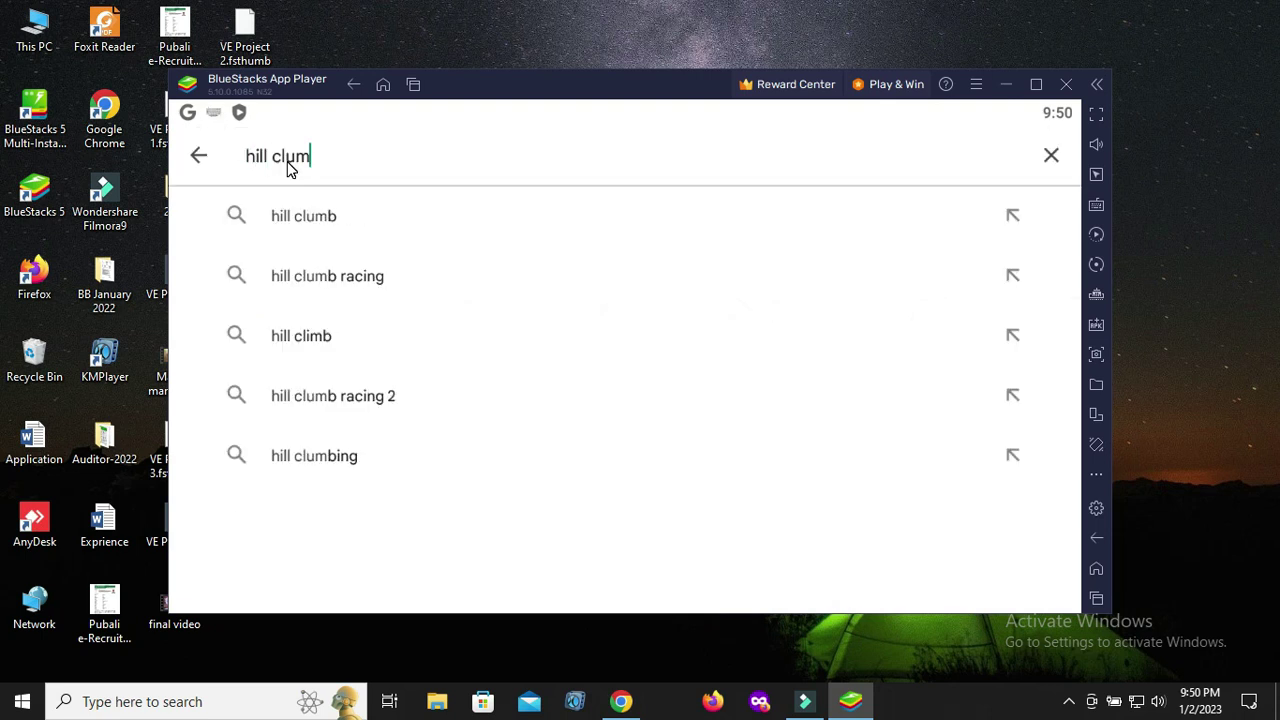
left_click(362, 280)
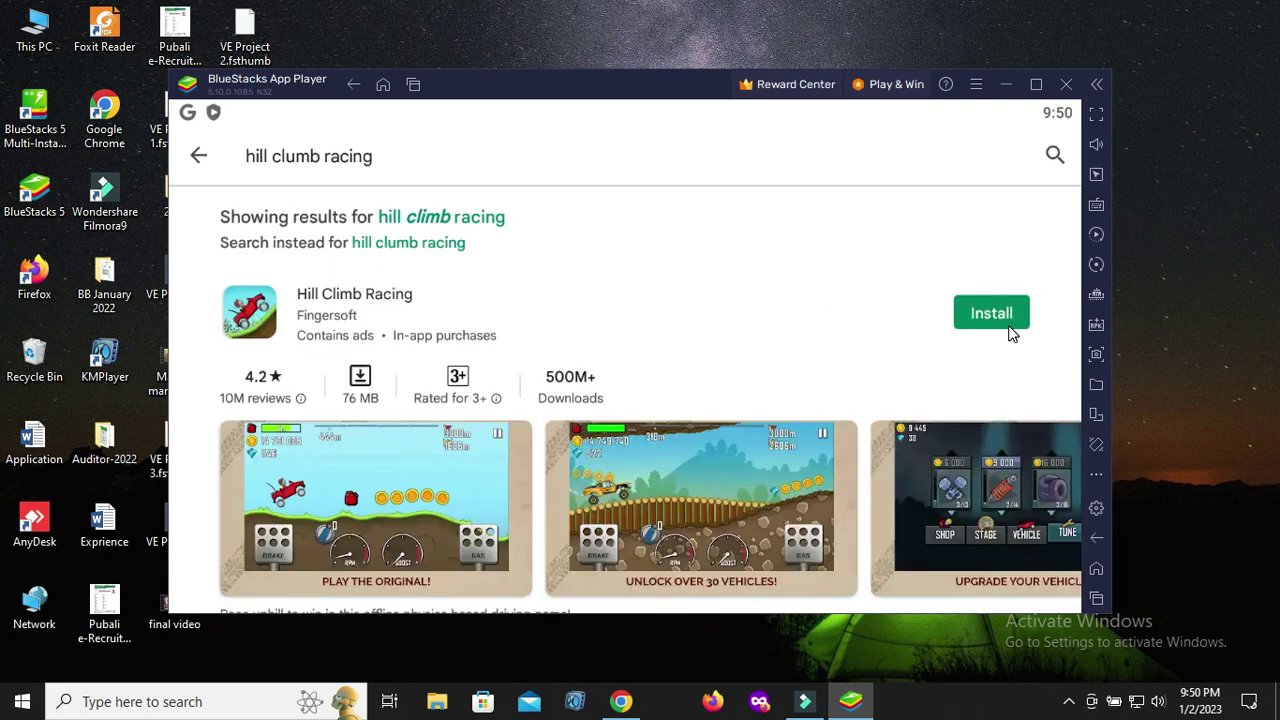
left_click(1003, 318)
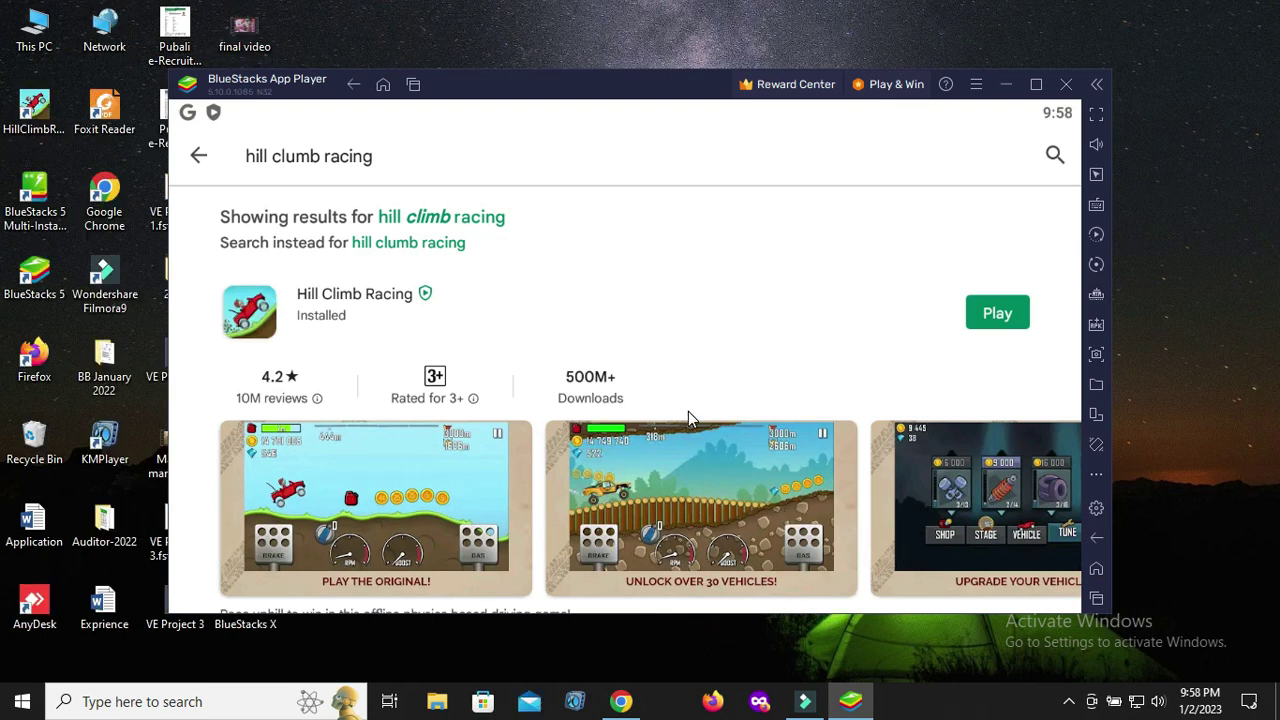
Minimize and restore BlueStacks, then launch Hill Climb Racing from its store page
left_click(1007, 85)
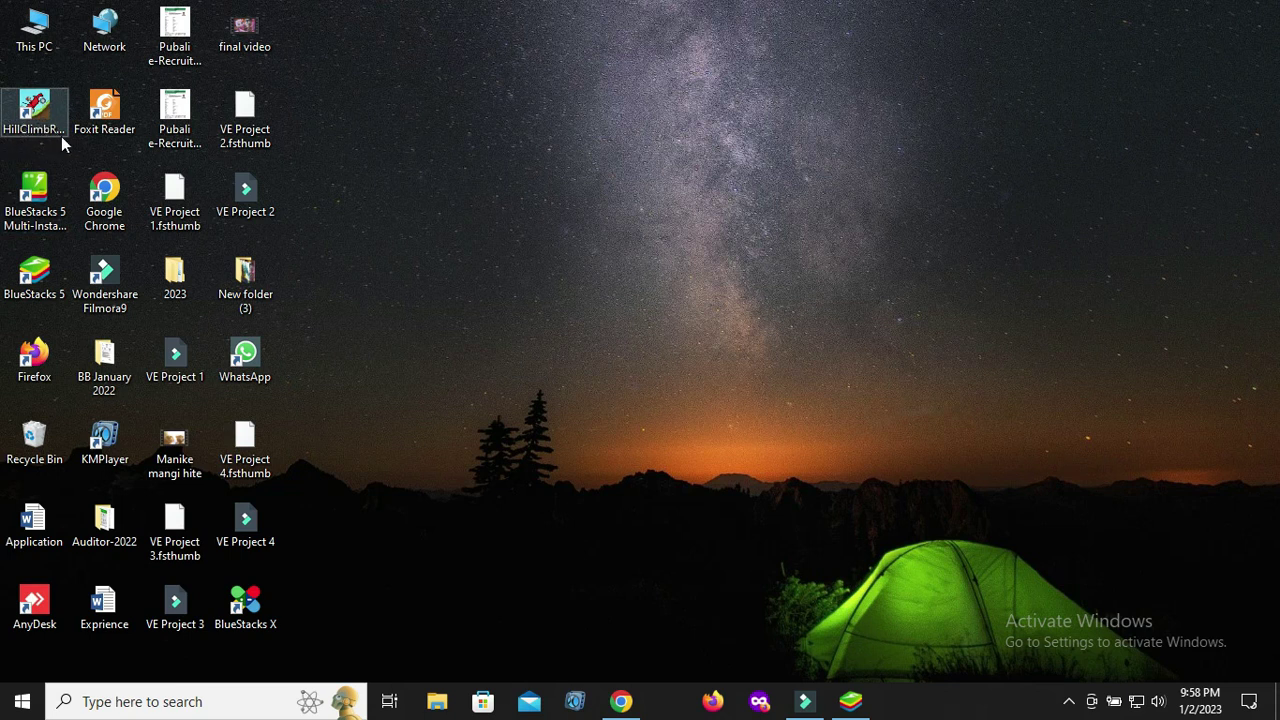
left_click(851, 700)
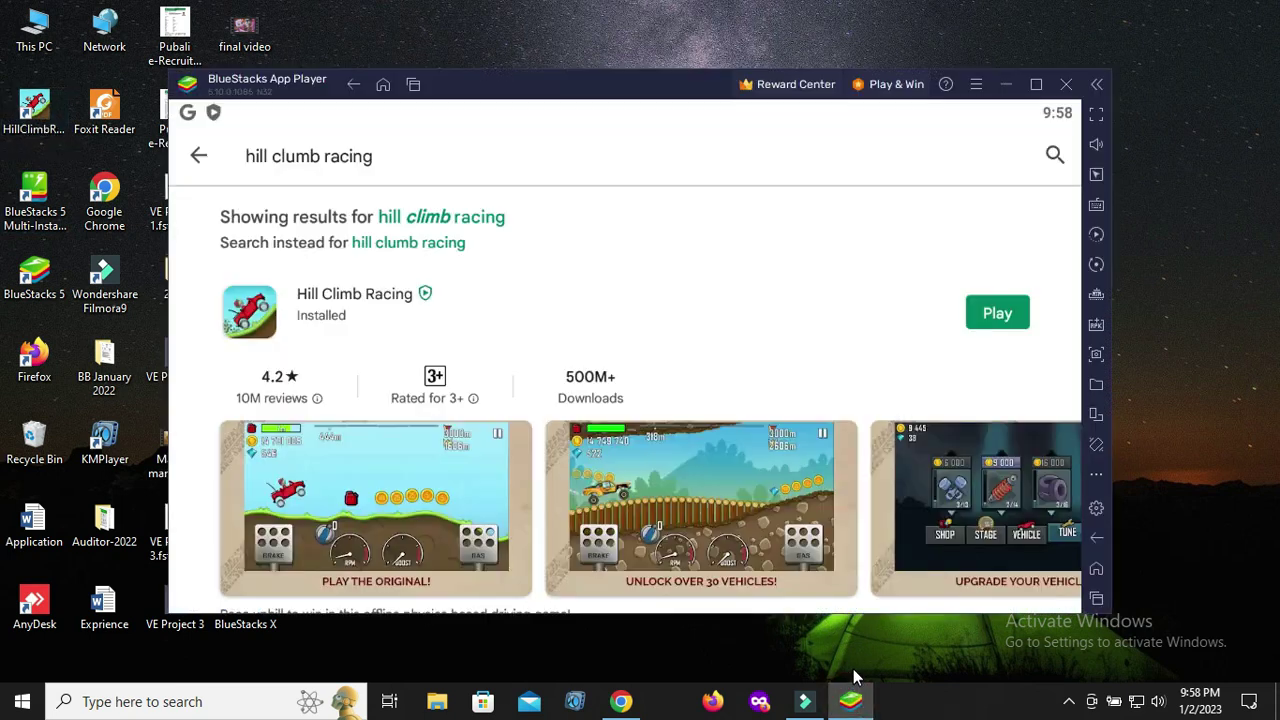
left_click(998, 314)
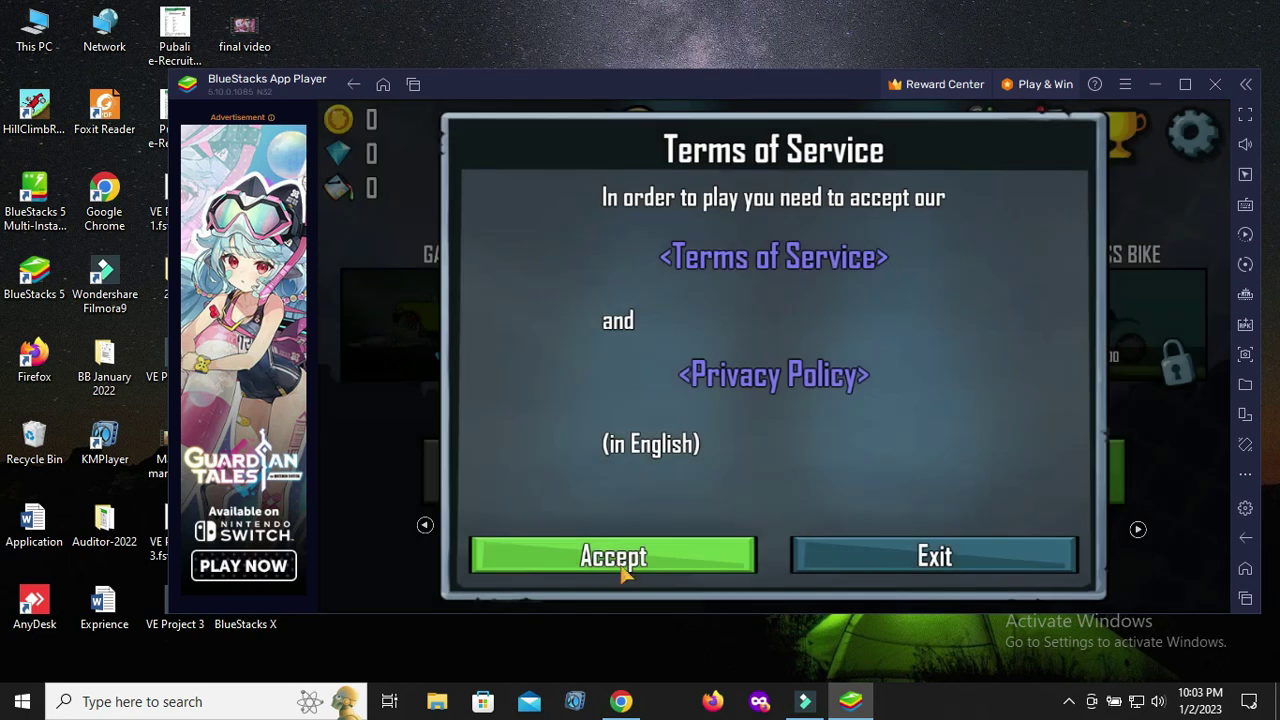
Accept the game's terms and ads consent, drive a round to 341 m, and return home
left_click(620, 568)
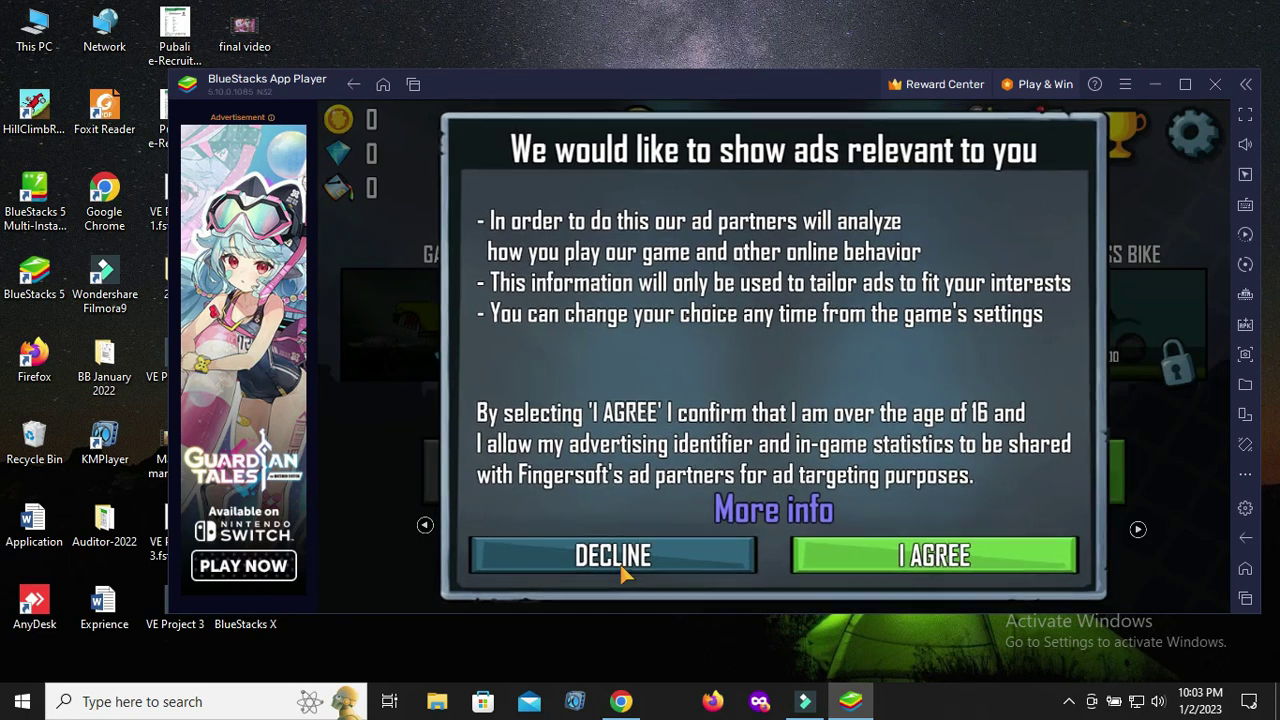
left_click(911, 558)
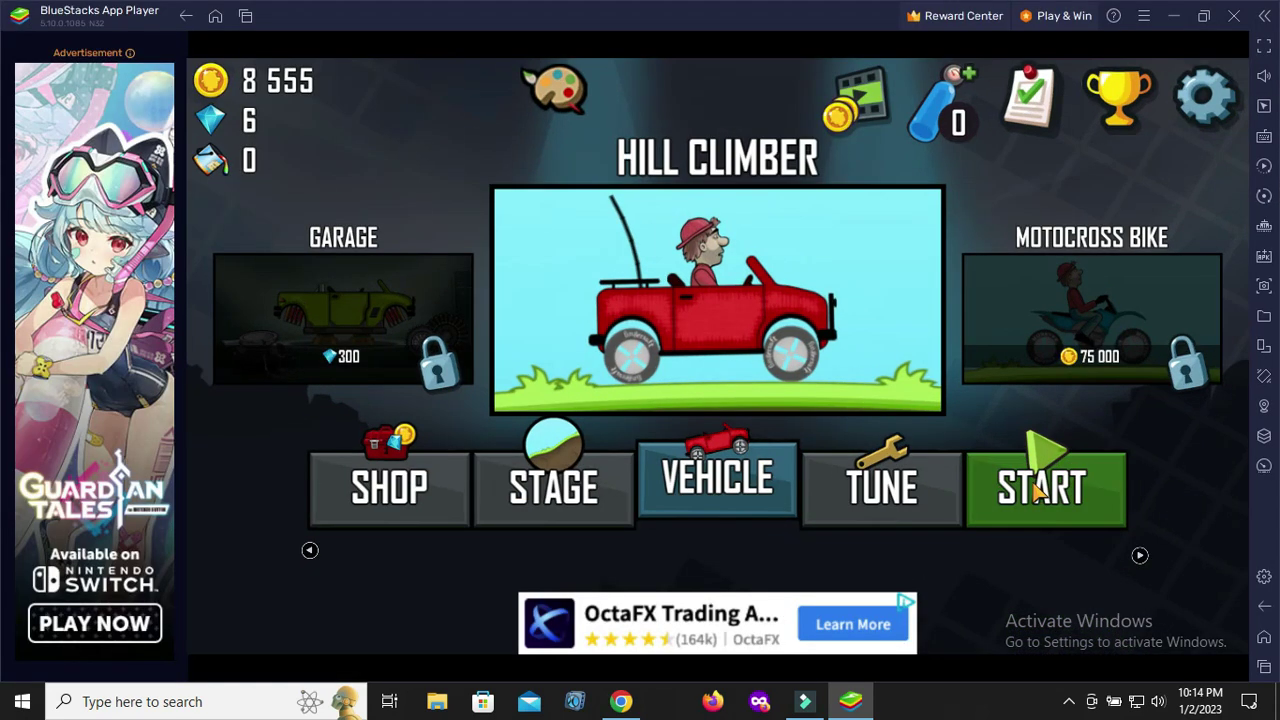
left_click(1037, 488)
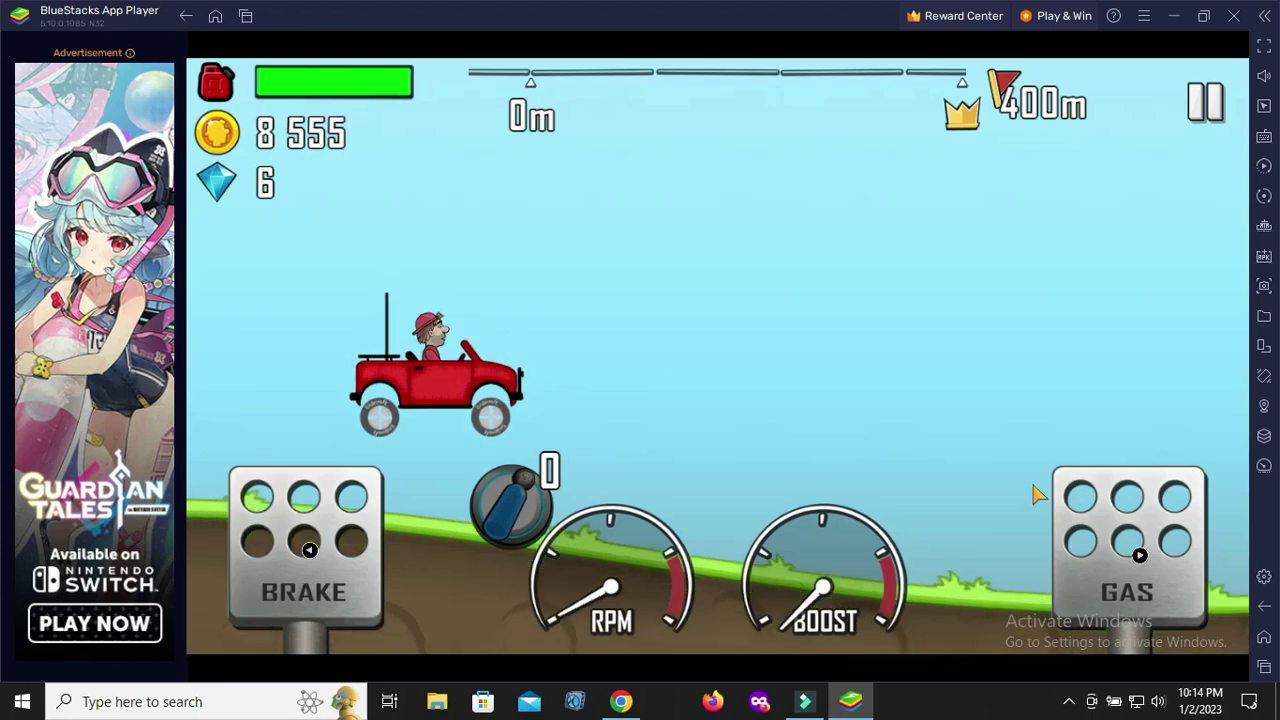
left_click_drag(1121, 570, 1121, 570)
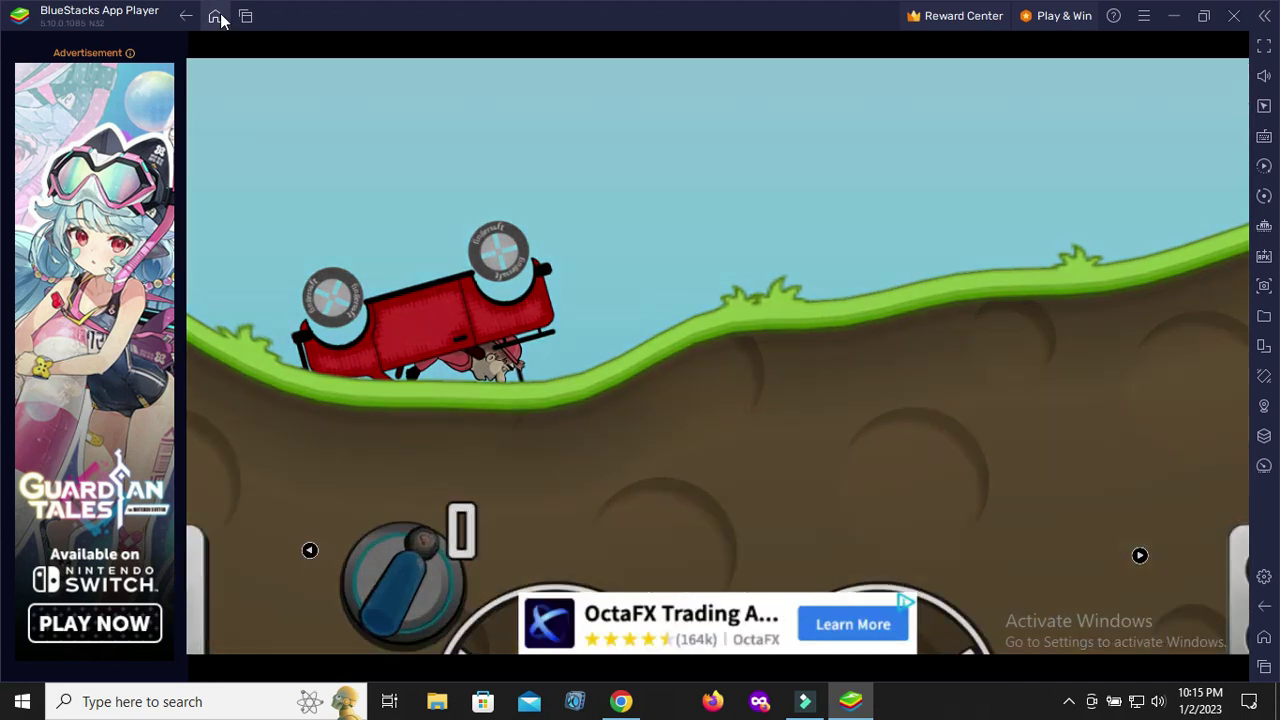
left_click(216, 17)
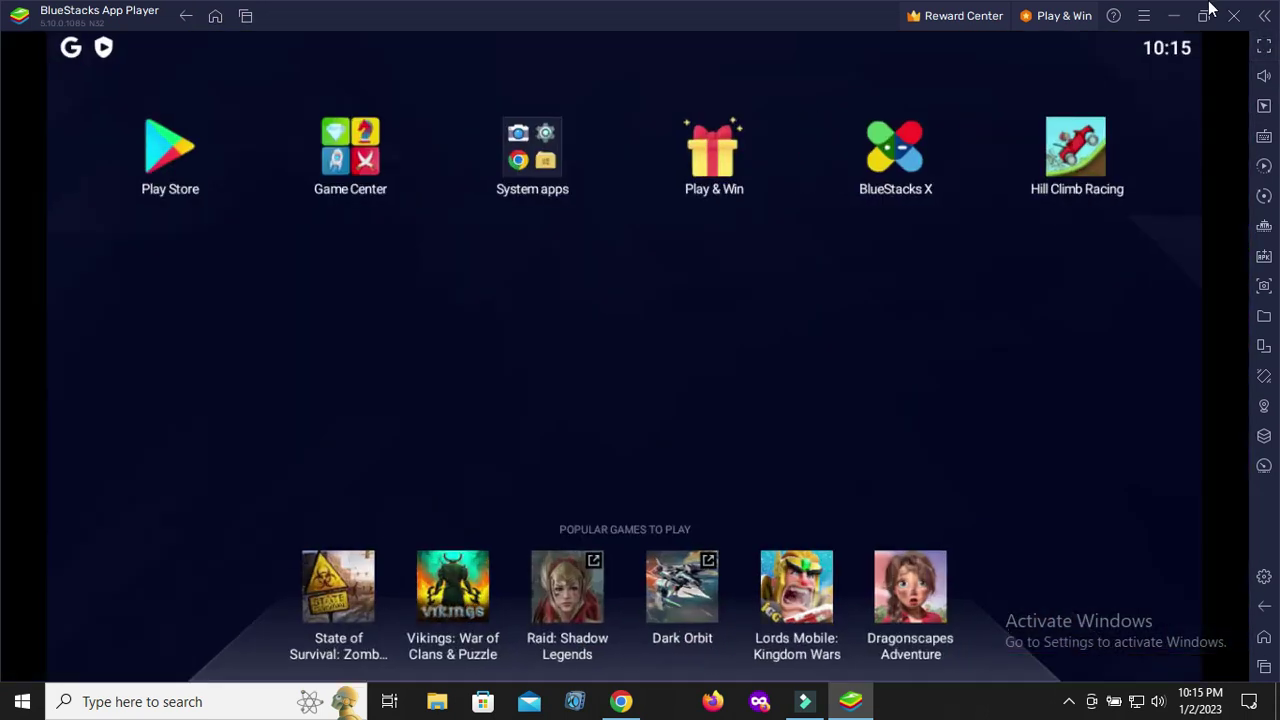
Exit BlueStacks App Player after confirming Close, then open the BlueStacks Multi-Instance Manager
left_click(1204, 17)
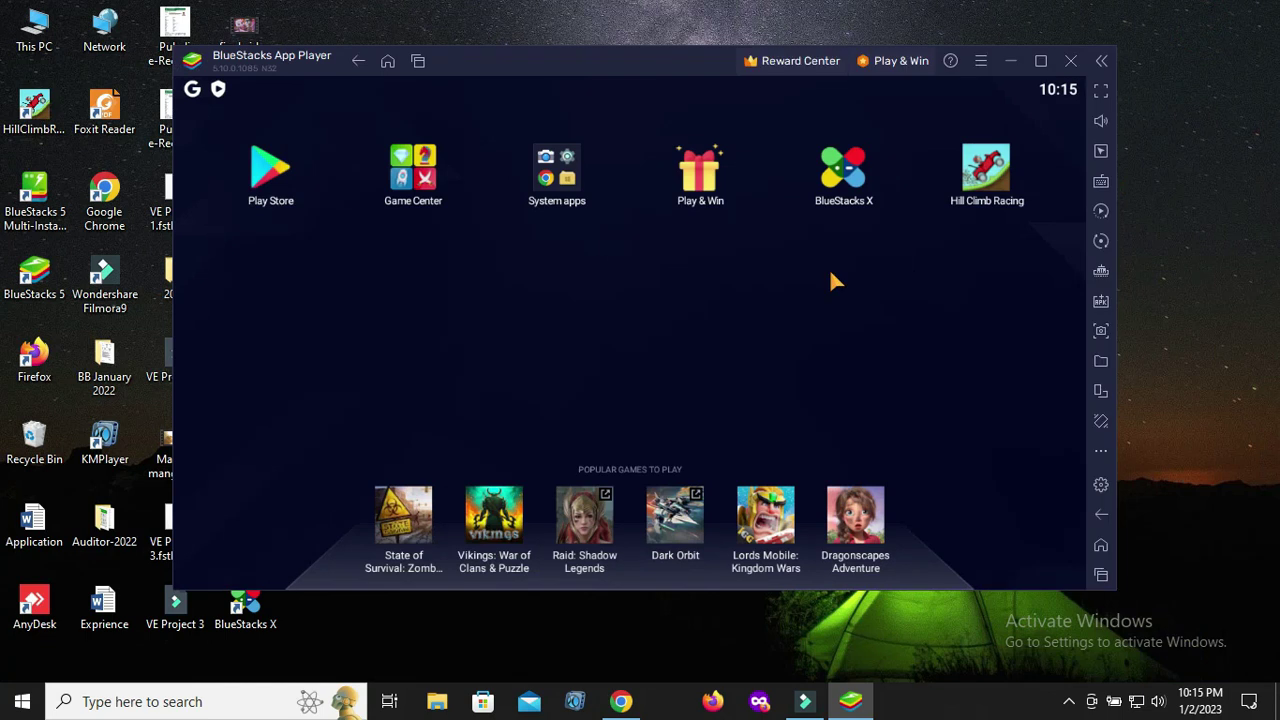
left_click(1068, 62)
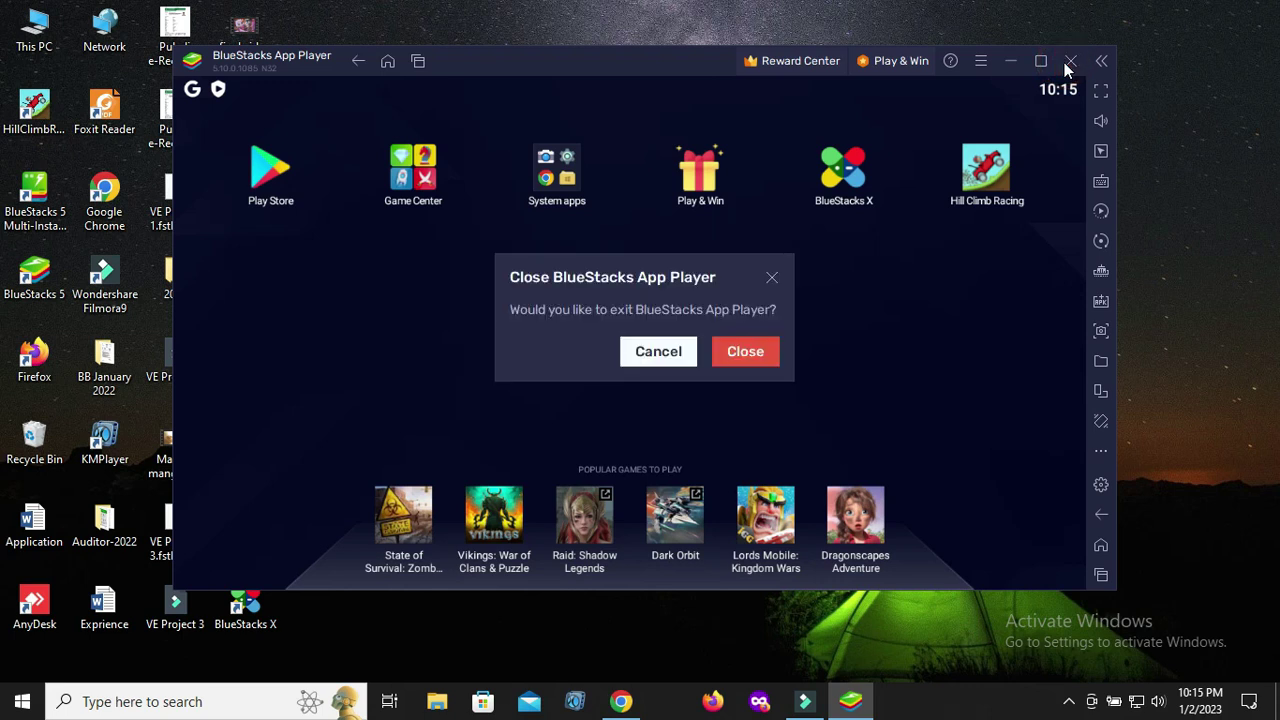
left_click(755, 356)
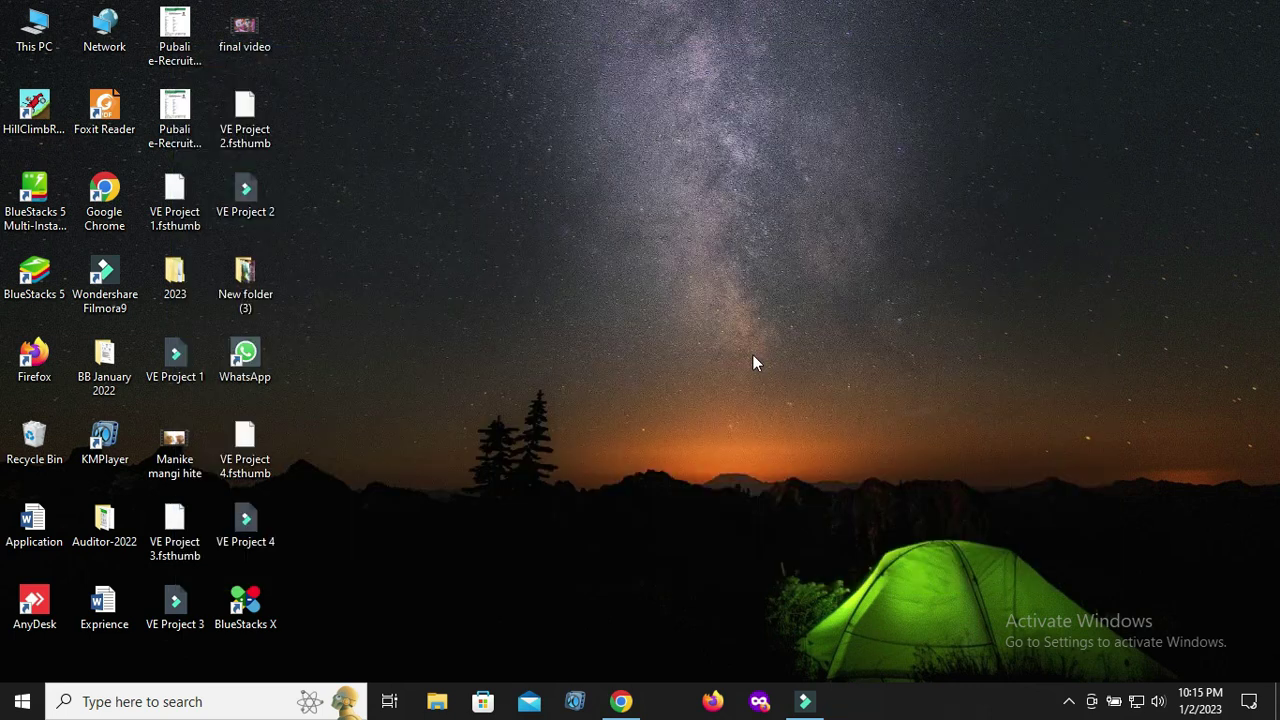
double_click(43, 192)
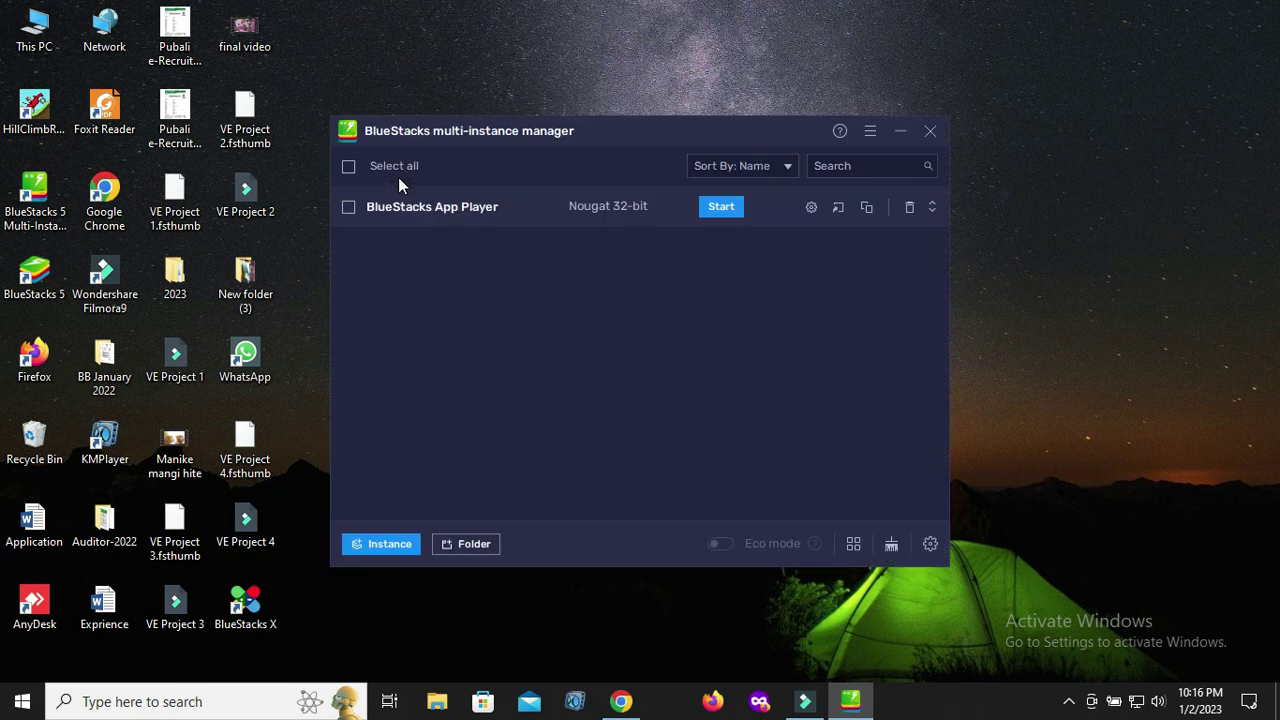
Start the Nougat 32-bit instance, open the Play Store, and request closing BlueStacks
left_click(727, 211)
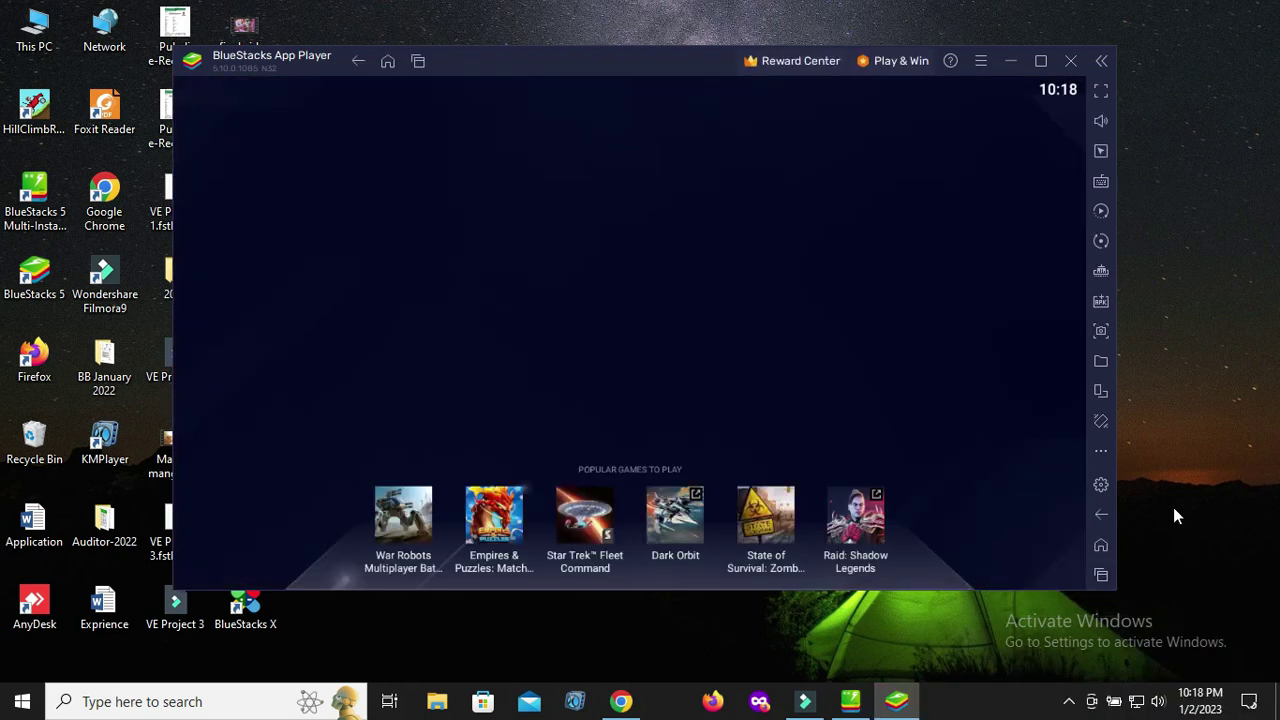
left_click(258, 172)
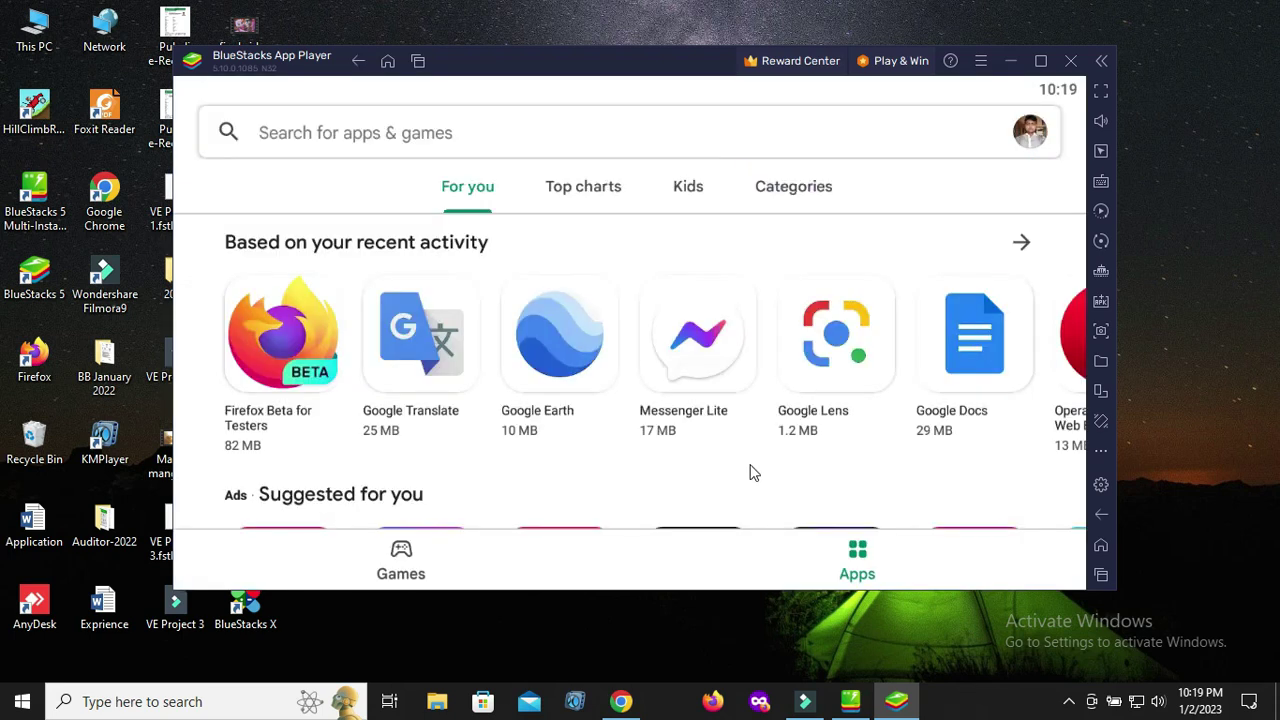
left_click(1073, 63)
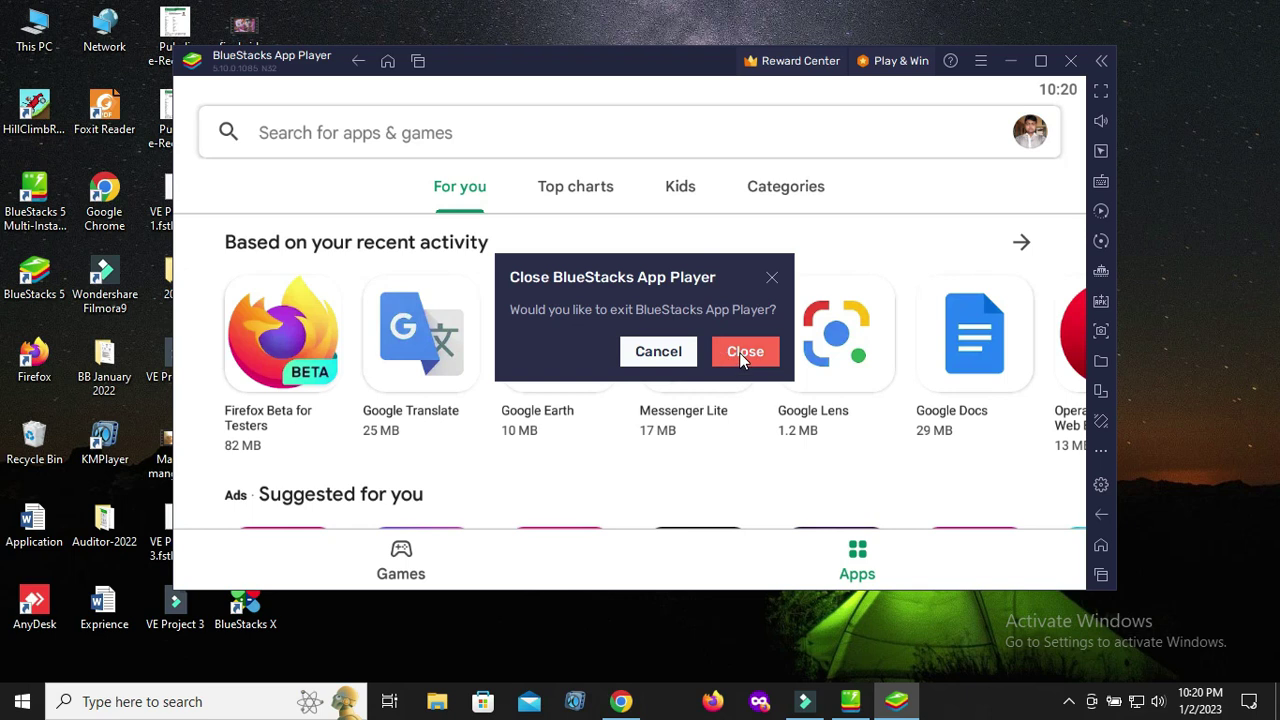